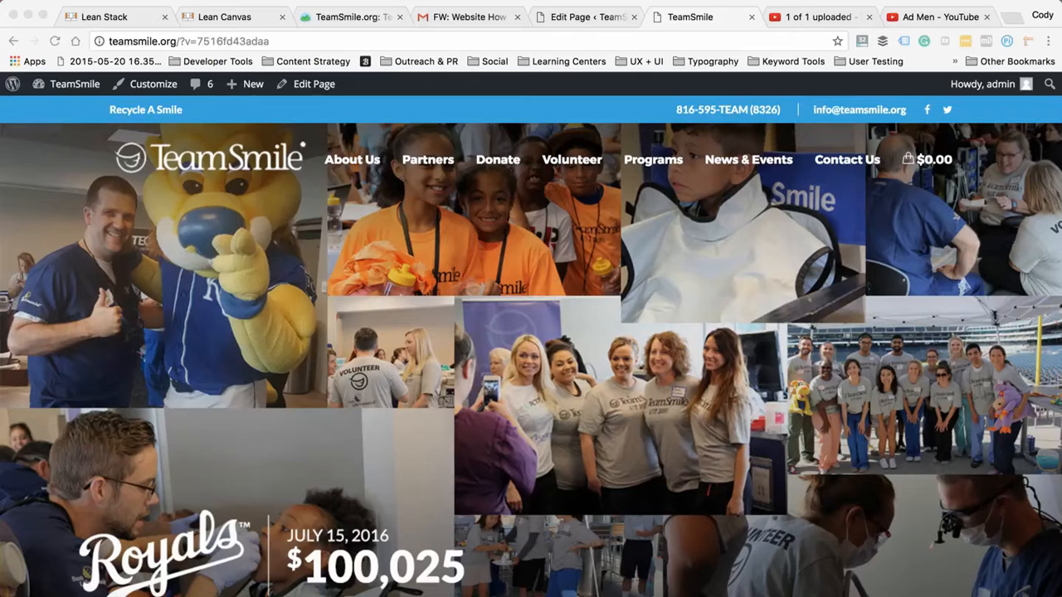
Look over the site's News & Events blog page and the pages listed under About Us.
{"action": "key", "text": "super+Tab"}
{"action": "key", "text": "super+r"}
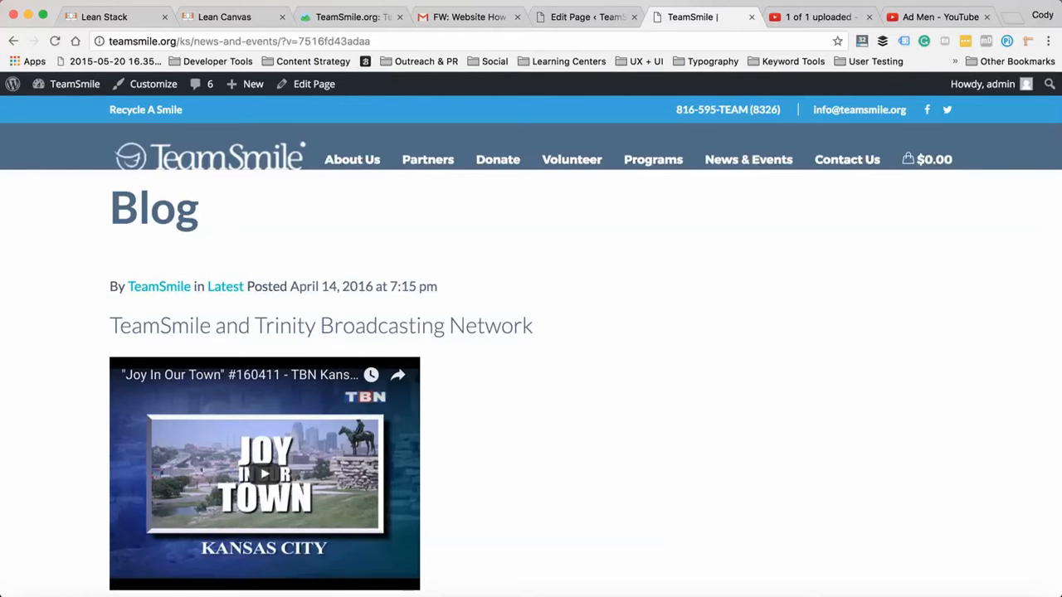
{"action": "scroll", "coordinate": [531, 373], "scroll_direction": "down", "scroll_amount": 2}
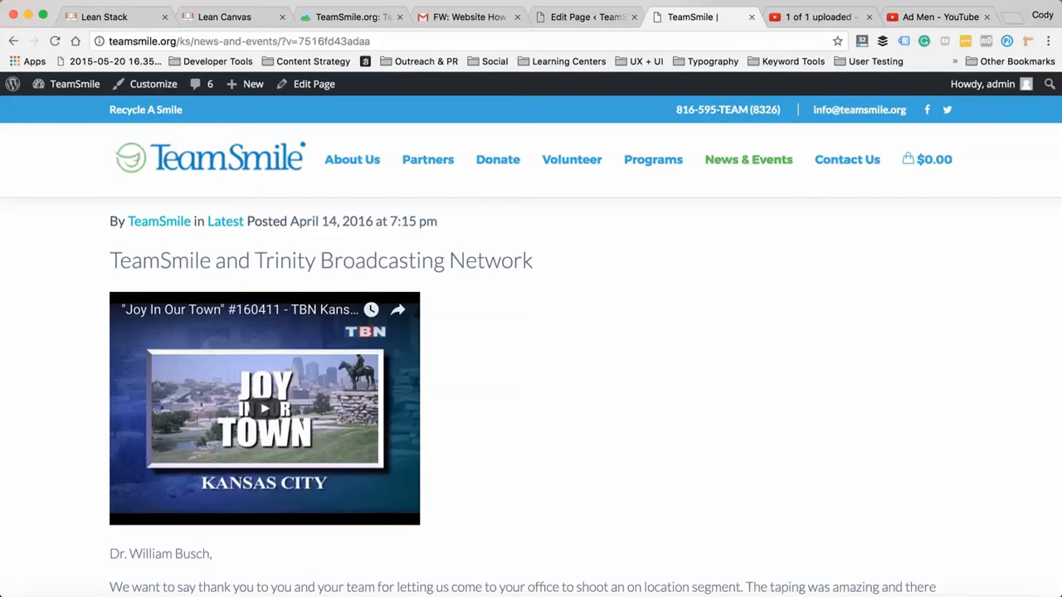
{"action": "scroll", "coordinate": [531, 373], "scroll_direction": "down", "scroll_amount": 1}
{"action": "scroll", "coordinate": [531, 373], "scroll_direction": "down", "scroll_amount": 1}
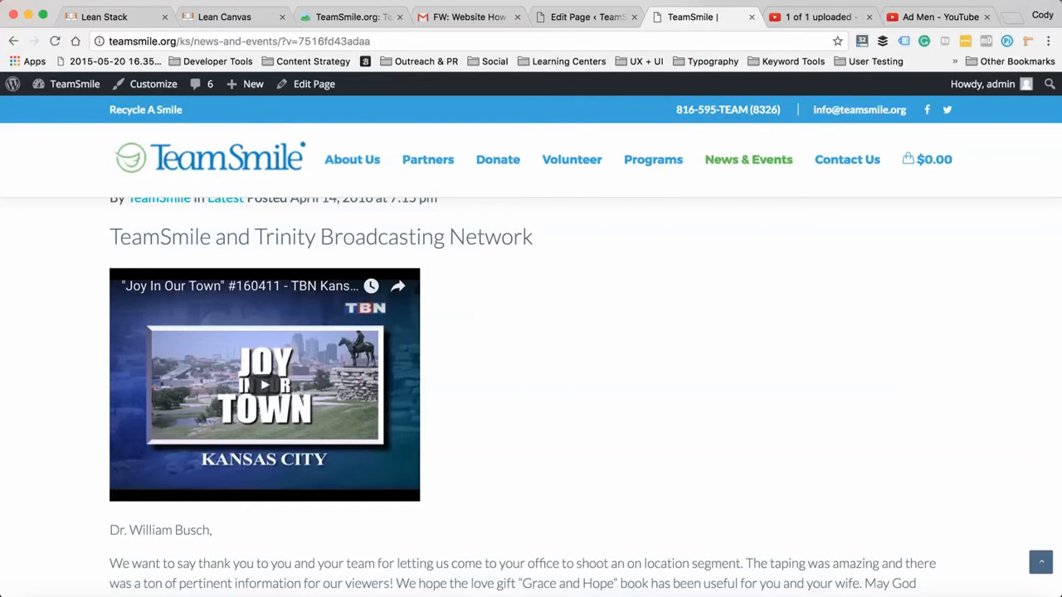
{"action": "scroll", "coordinate": [531, 373], "scroll_direction": "up", "scroll_amount": 3}
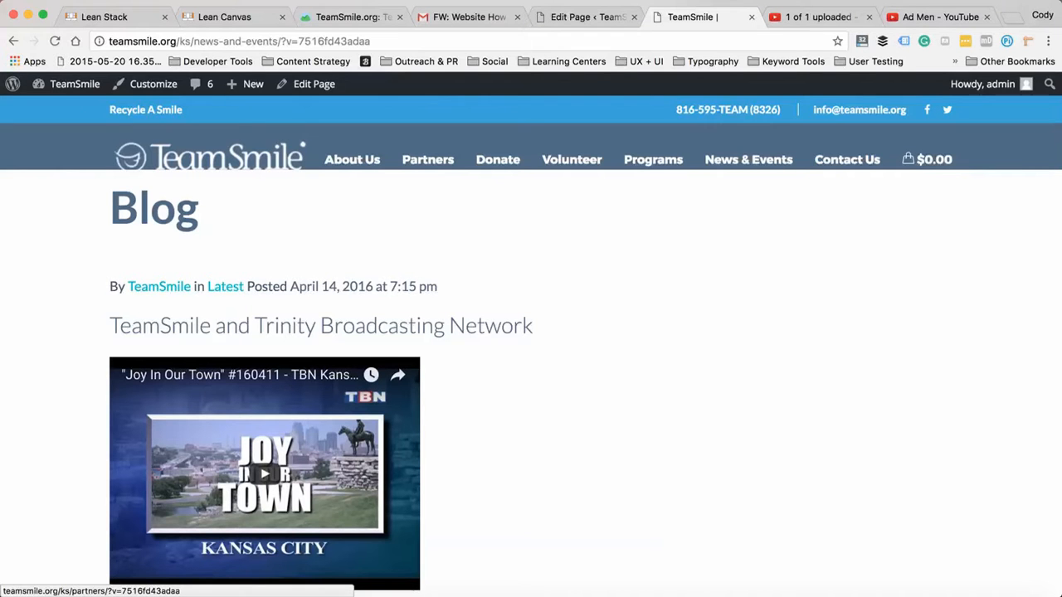
{"action": "mouse_move", "coordinate": [352, 159]}
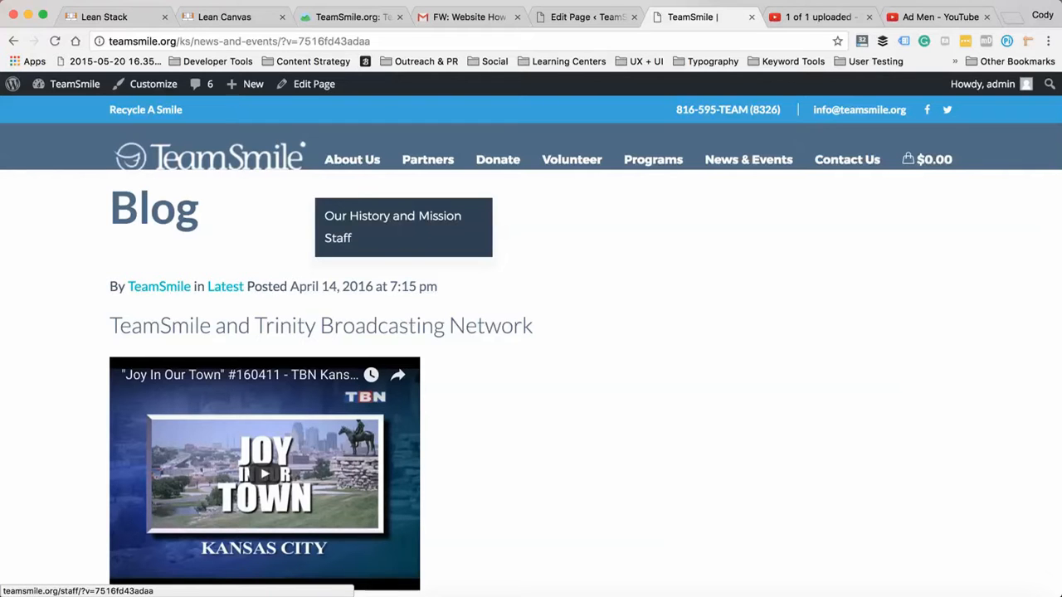
Create a new page on the site and title it "Board of Directors".
{"action": "mouse_move", "coordinate": [249, 84]}
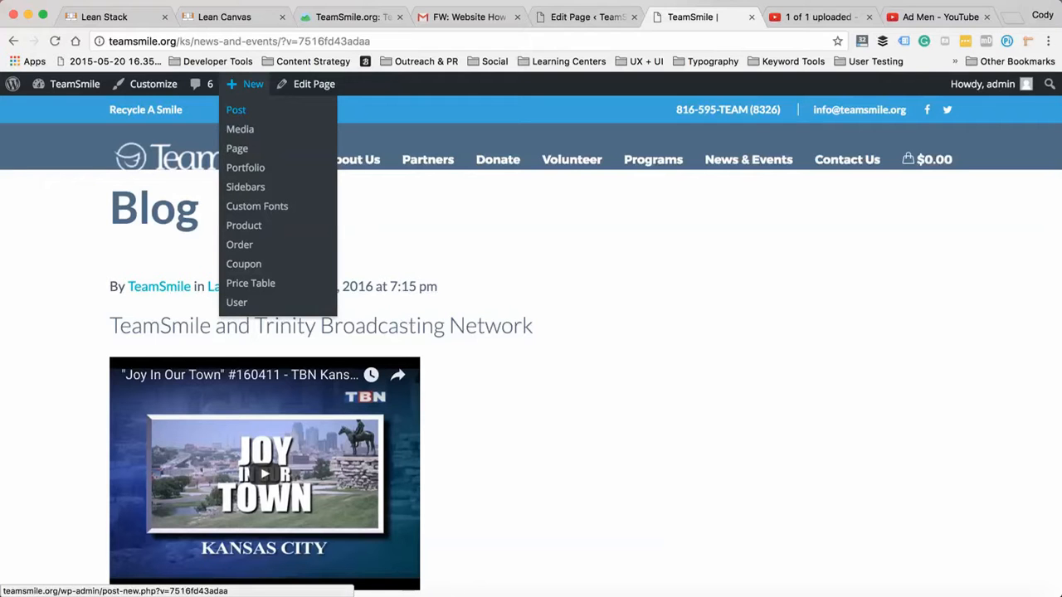
{"action": "left_click", "coordinate": [236, 148]}
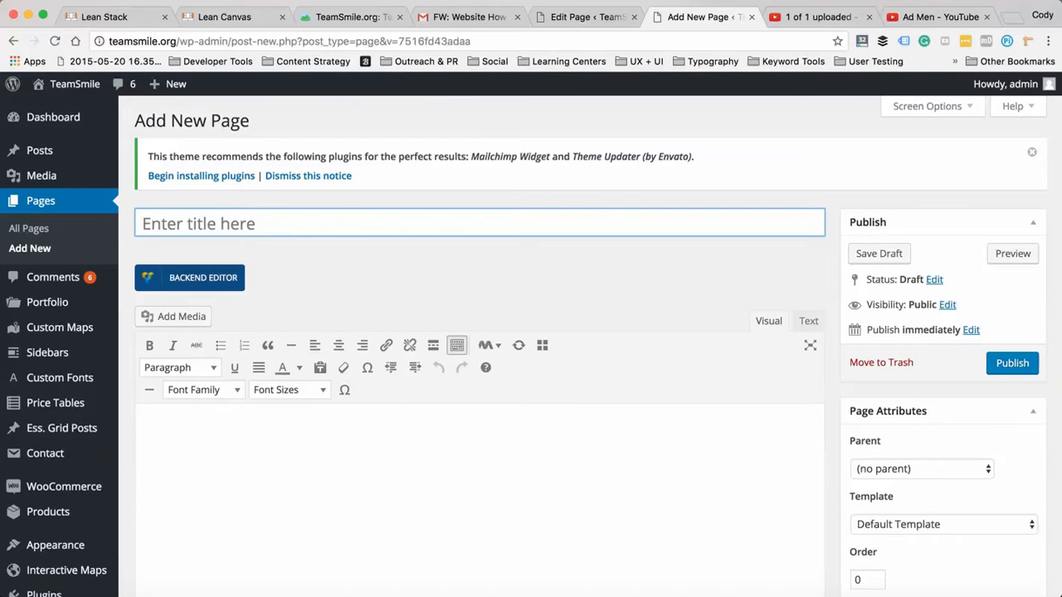
{"action": "key", "text": "shift"}
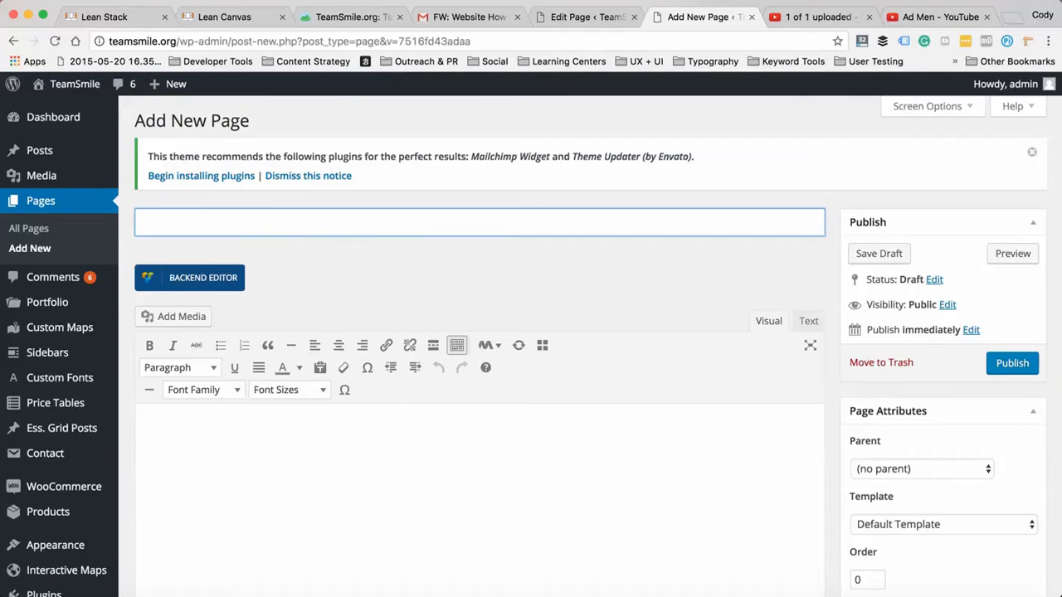
{"action": "type", "text": "Board of Dire"}
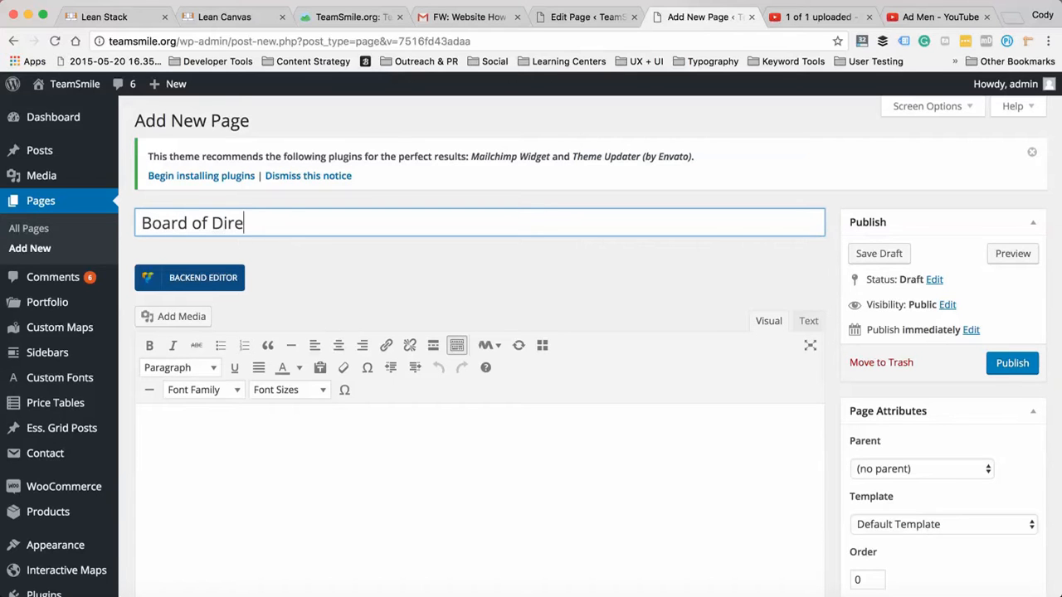
{"action": "type", "text": "ctore"}
{"action": "key", "text": "BackSpace"}
{"action": "key", "text": "BackSpace"}
{"action": "type", "text": "rs"}
{"action": "scroll", "coordinate": [531, 344], "scroll_direction": "down", "scroll_amount": 1}
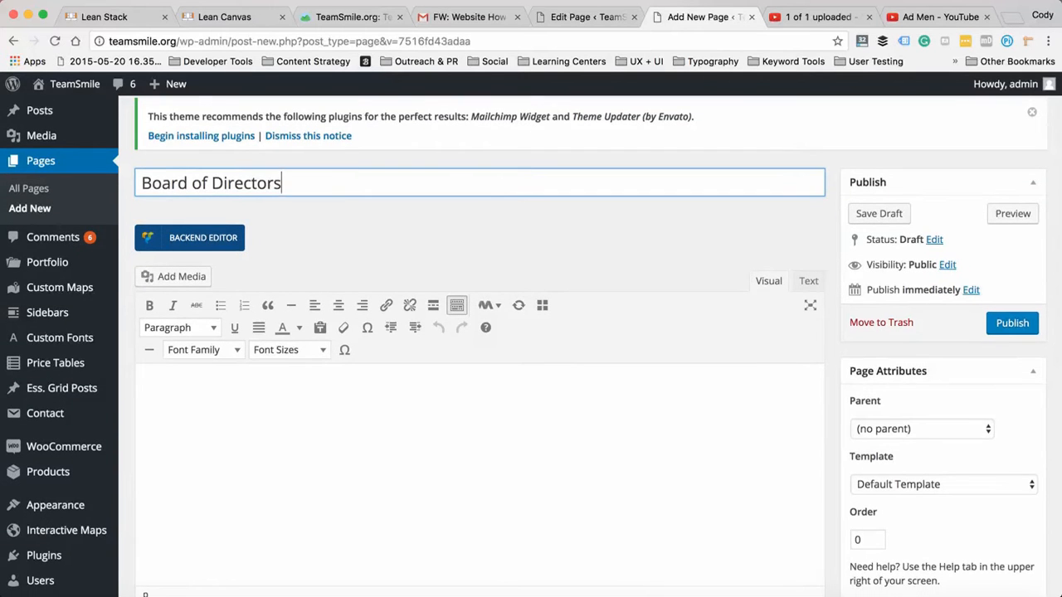
Switch the new page from the standard text editor to the Visual Composer backend editor.
{"action": "scroll", "coordinate": [531, 344], "scroll_direction": "down", "scroll_amount": 3}
{"action": "scroll", "coordinate": [531, 344], "scroll_direction": "up", "scroll_amount": 2}
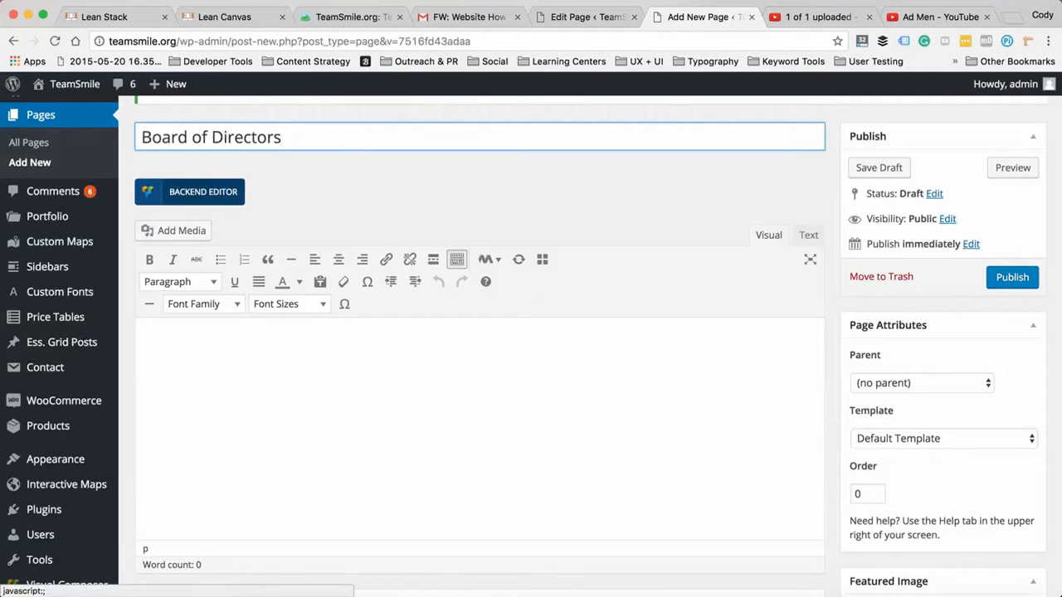
{"action": "left_click", "coordinate": [189, 191]}
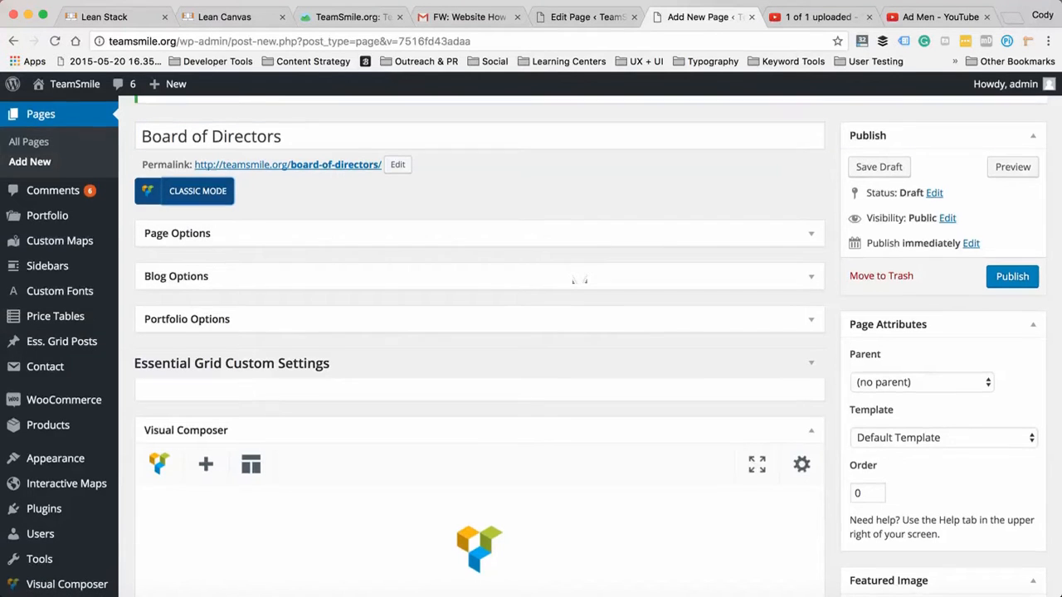
{"action": "scroll", "coordinate": [579, 280], "scroll_direction": "down", "scroll_amount": 5}
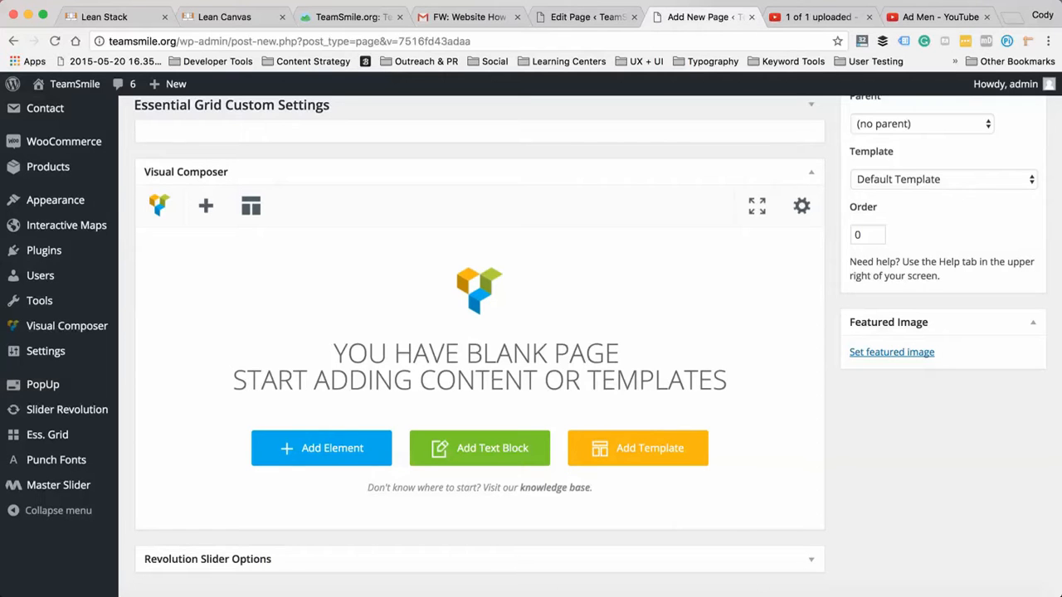
Browse the Visual Composer elements available for the page and close the list without adding one.
{"action": "left_click", "coordinate": [340, 448]}
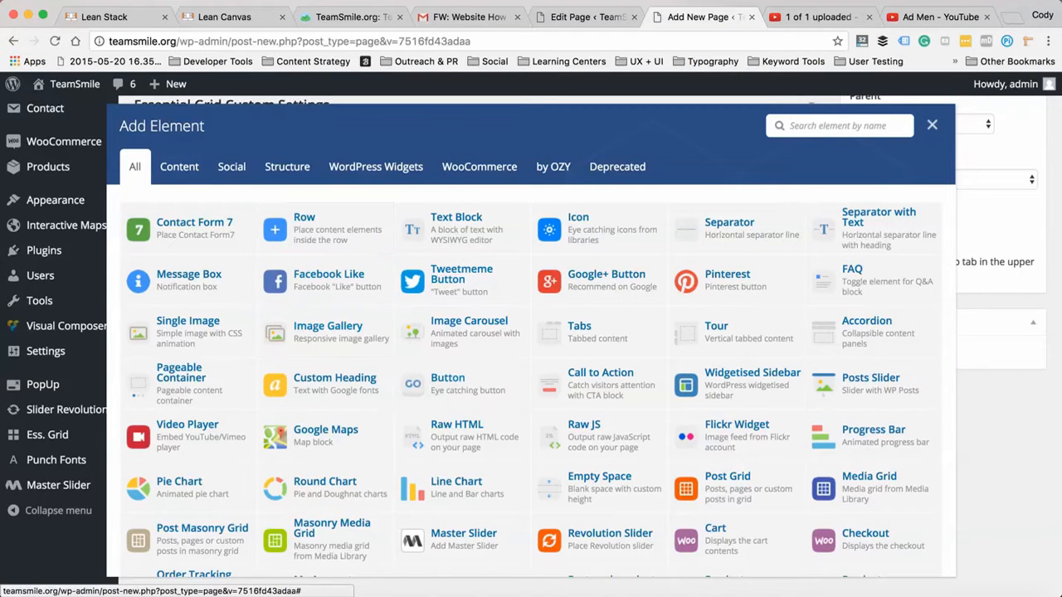
{"action": "scroll", "coordinate": [462, 383], "scroll_direction": "down", "scroll_amount": 1}
{"action": "scroll", "coordinate": [462, 383], "scroll_direction": "up", "scroll_amount": 2}
{"action": "scroll", "coordinate": [462, 384], "scroll_direction": "down", "scroll_amount": 5}
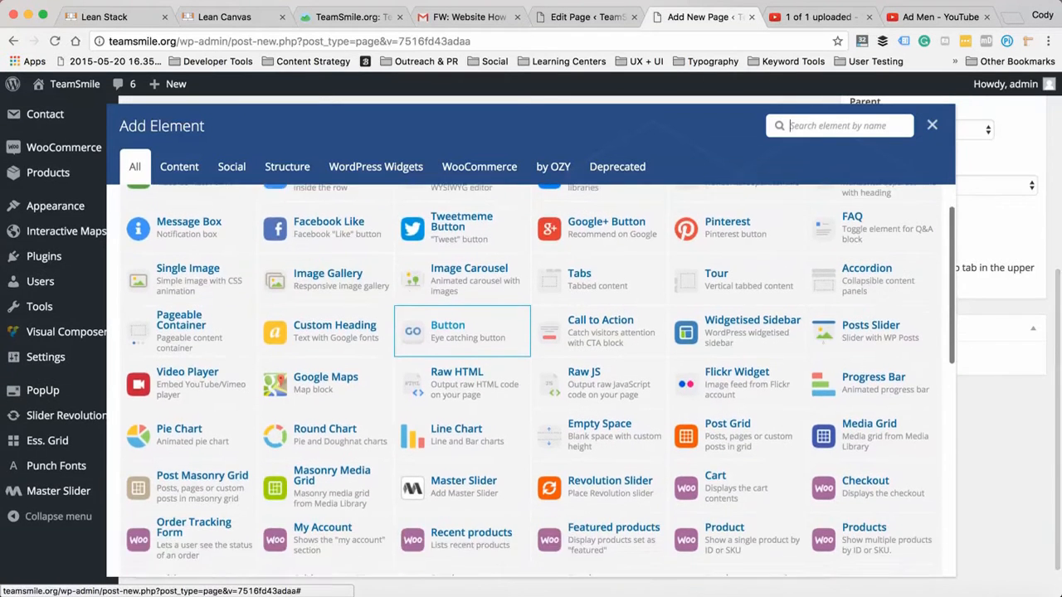
{"action": "scroll", "coordinate": [462, 349], "scroll_direction": "down", "scroll_amount": 2}
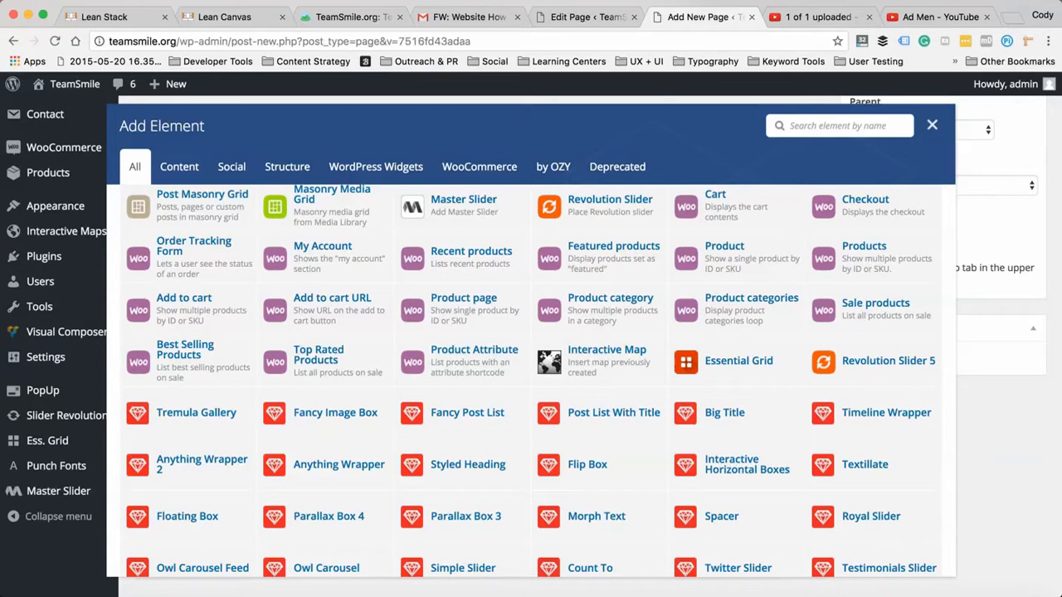
{"action": "left_click", "coordinate": [932, 124]}
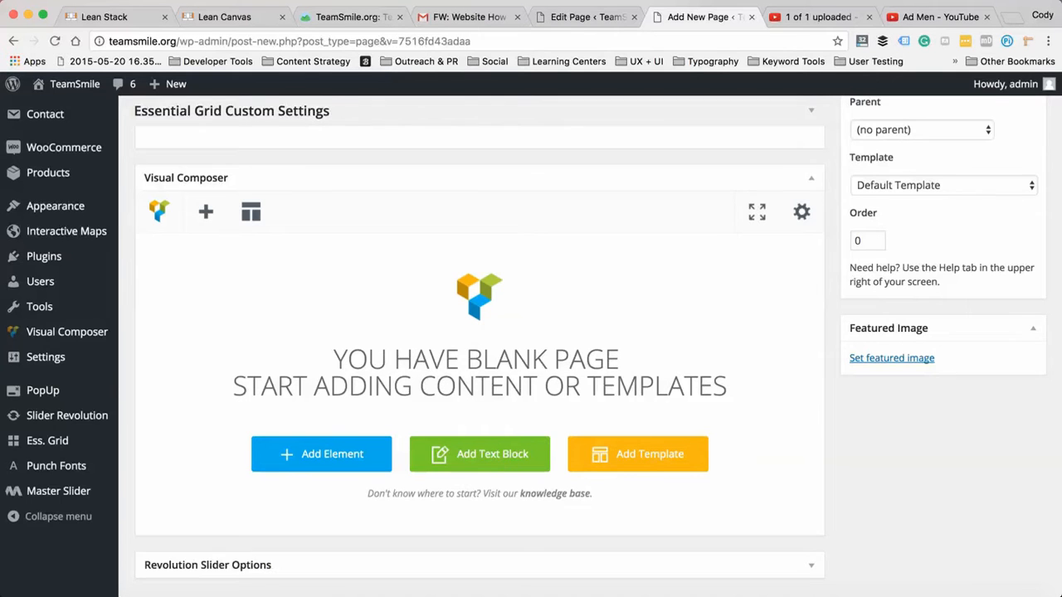
Add the default "Team members" template to the blank page layout.
{"action": "scroll", "coordinate": [531, 346], "scroll_direction": "down", "scroll_amount": 1}
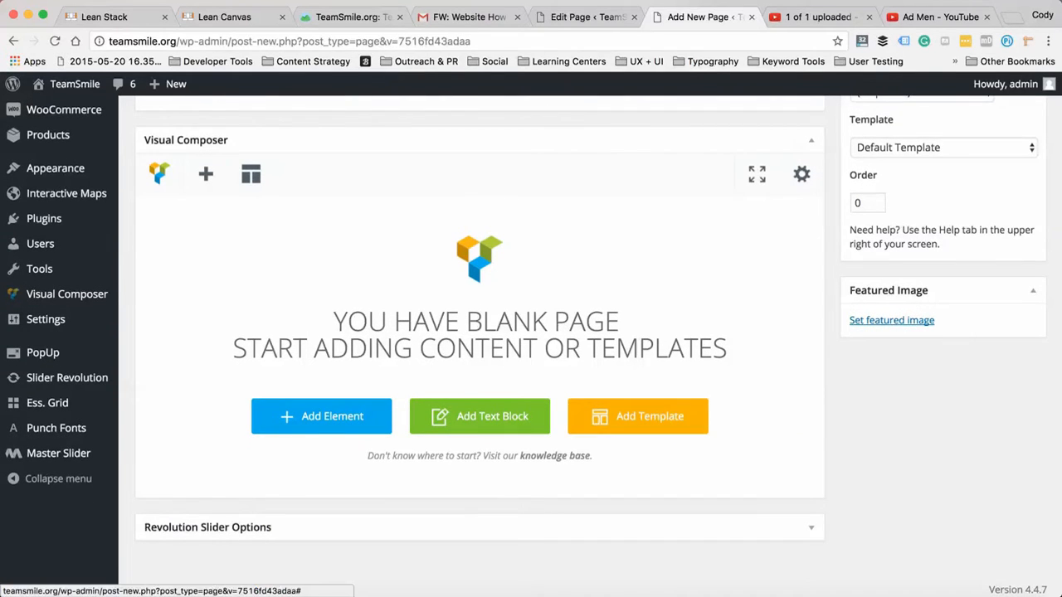
{"action": "left_click", "coordinate": [638, 415]}
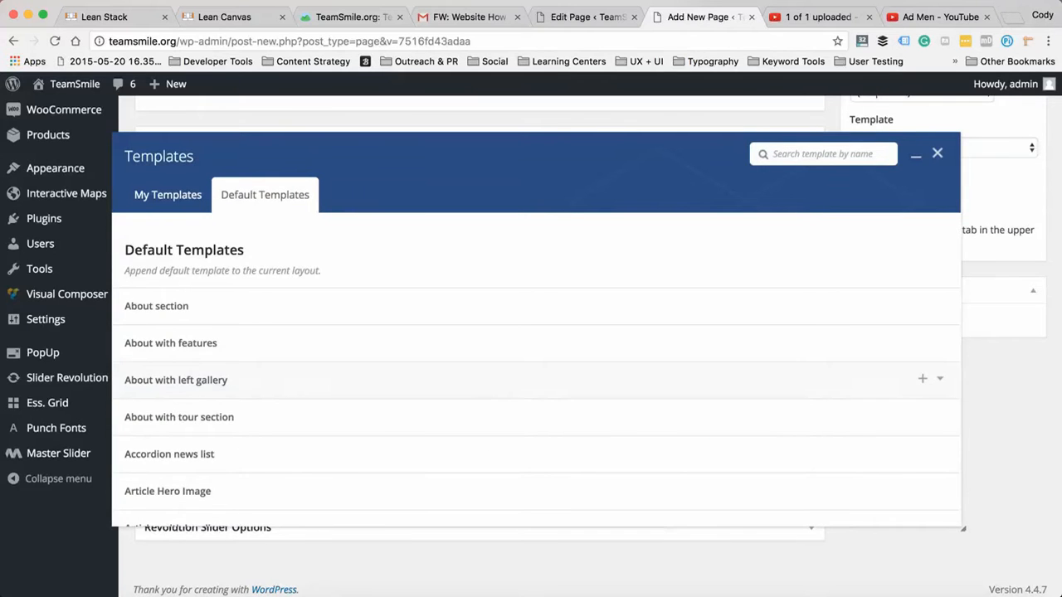
{"action": "scroll", "coordinate": [535, 369], "scroll_direction": "down", "scroll_amount": 3}
{"action": "scroll", "coordinate": [535, 370], "scroll_direction": "down", "scroll_amount": 15}
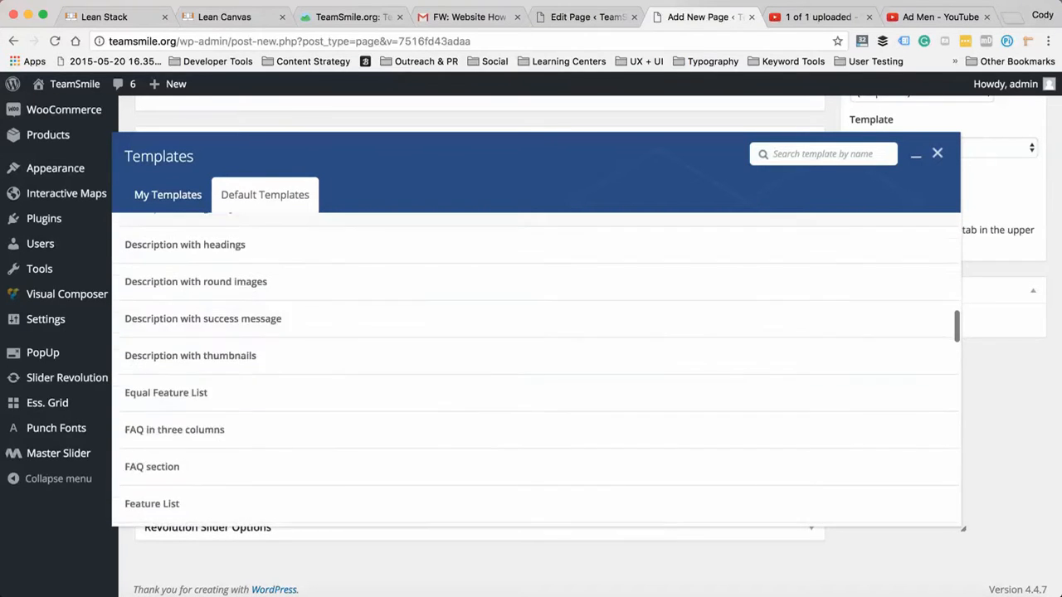
{"action": "scroll", "coordinate": [535, 369], "scroll_direction": "down", "scroll_amount": 15}
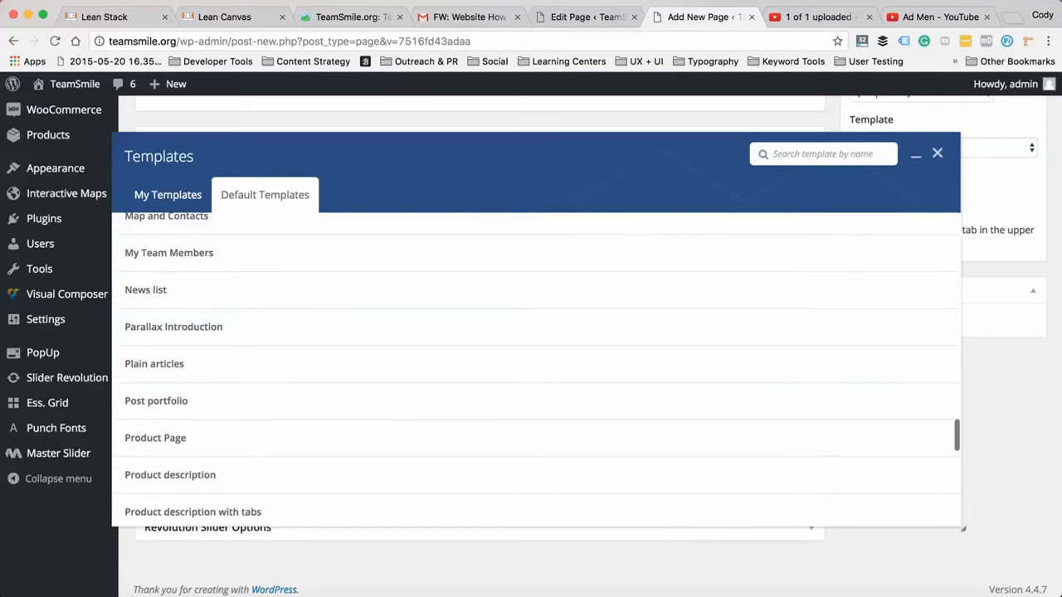
{"action": "scroll", "coordinate": [535, 369], "scroll_direction": "down", "scroll_amount": 15}
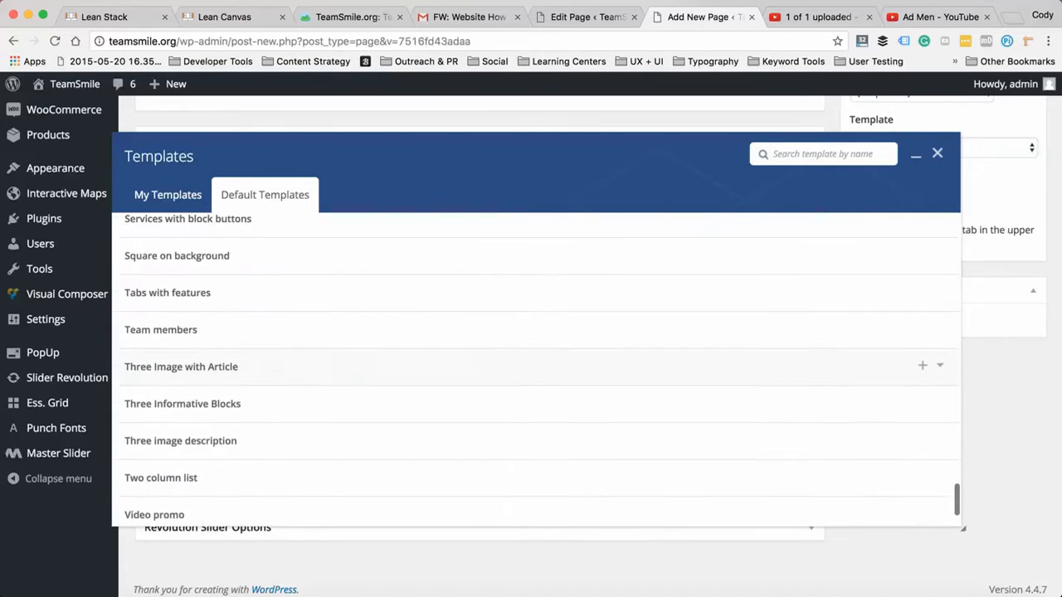
{"action": "scroll", "coordinate": [535, 381], "scroll_direction": "up", "scroll_amount": 10}
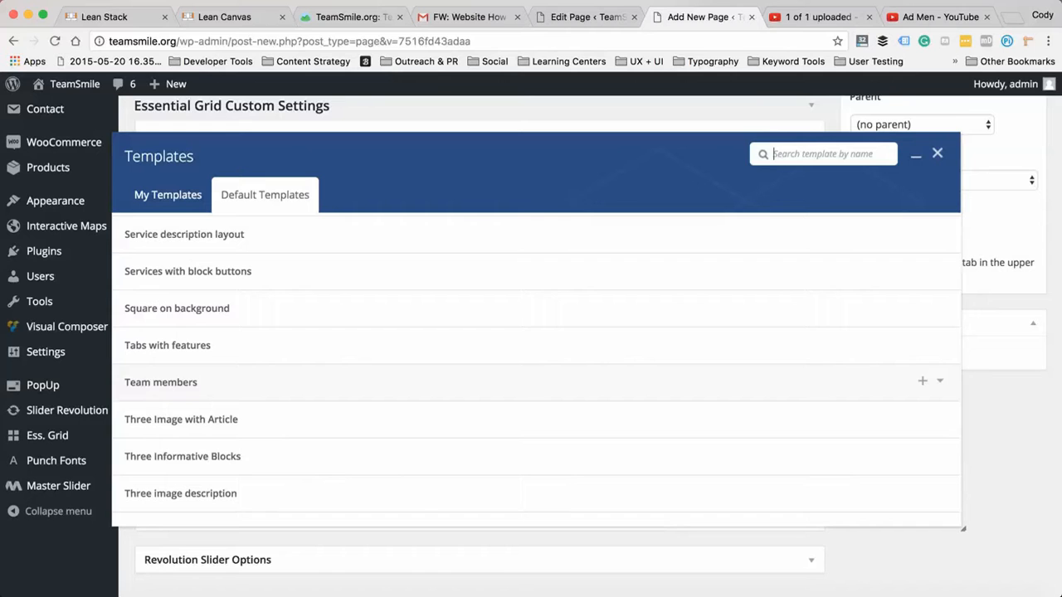
{"action": "left_click", "coordinate": [161, 383]}
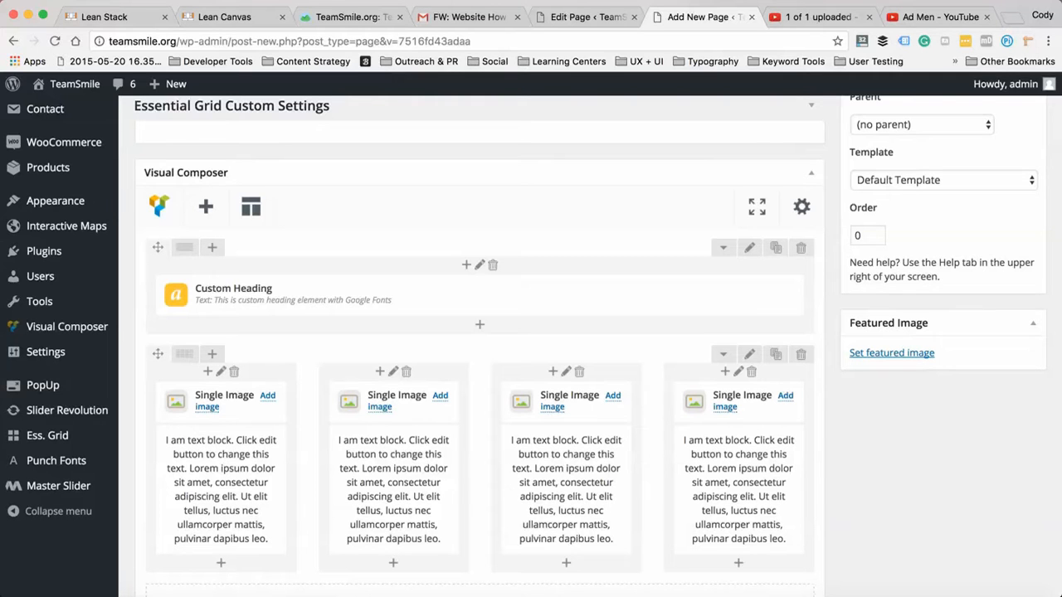
Review the inserted template rows and publish the Board of Directors page.
{"action": "scroll", "coordinate": [394, 489], "scroll_direction": "down", "scroll_amount": 4}
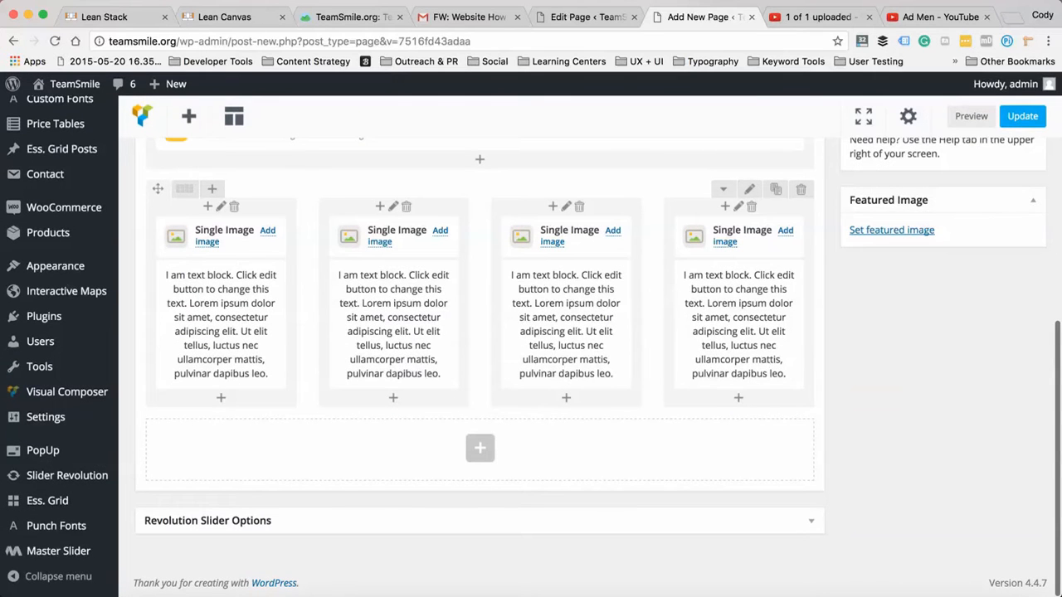
{"action": "scroll", "coordinate": [393, 448], "scroll_direction": "up", "scroll_amount": 3}
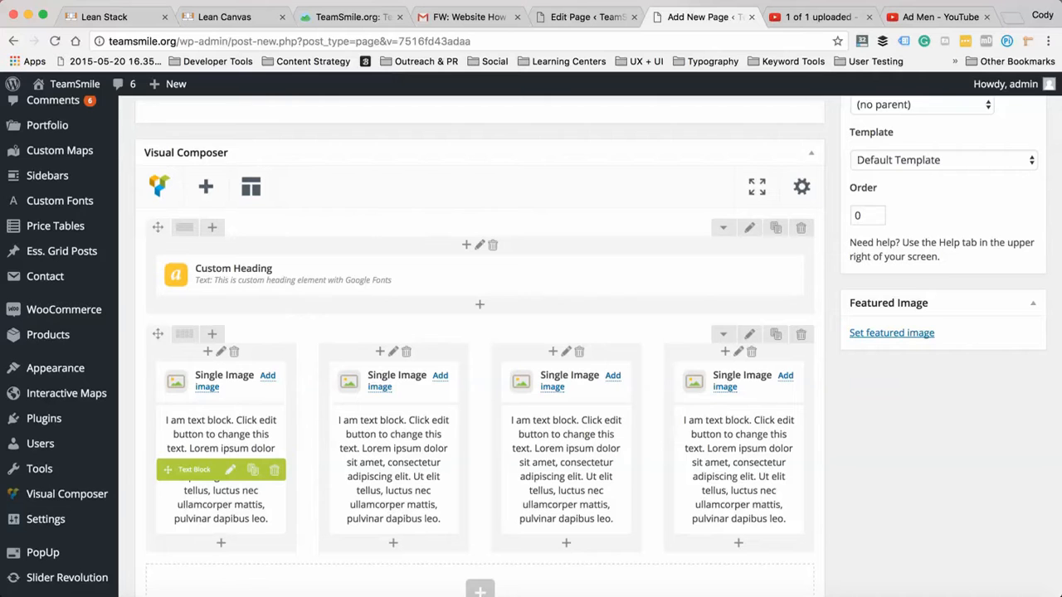
{"action": "scroll", "coordinate": [738, 465], "scroll_direction": "up", "scroll_amount": 10}
{"action": "left_click", "coordinate": [1012, 364]}
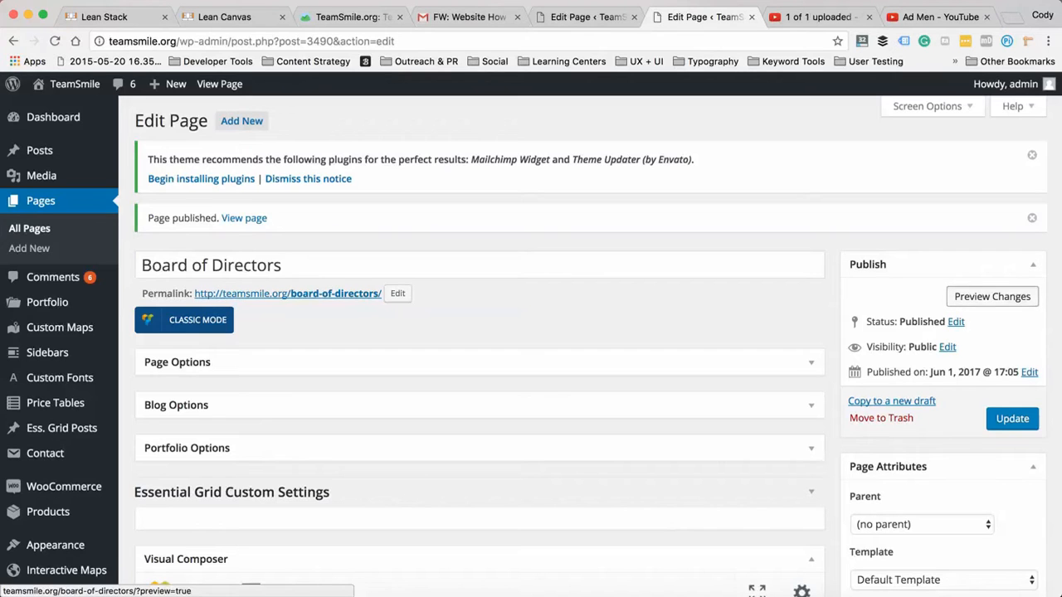
Preview the published page and check its heading, placeholder images and text blocks.
{"action": "left_click", "coordinate": [992, 295]}
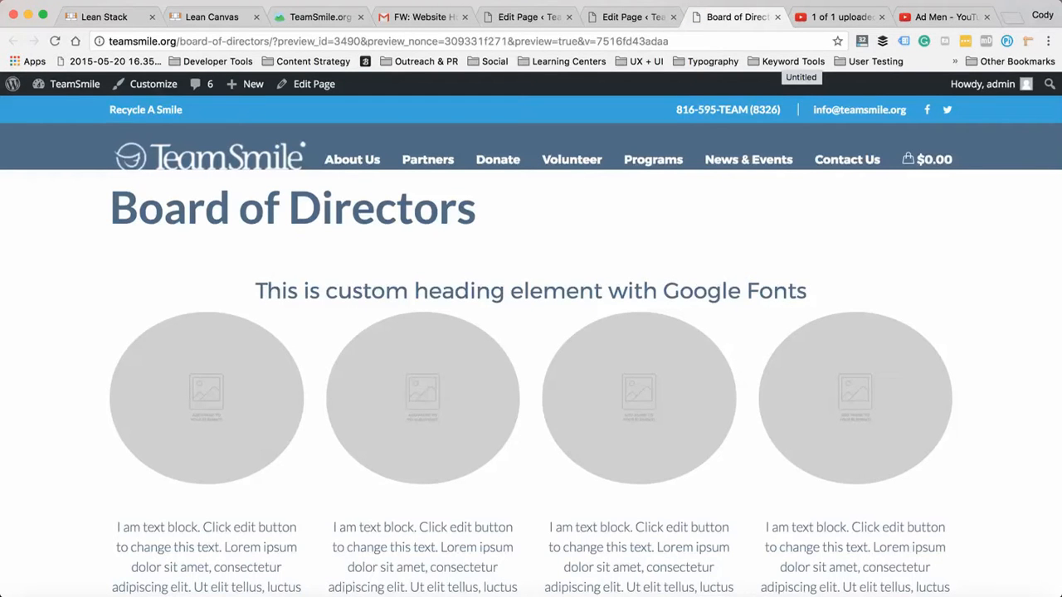
{"action": "scroll", "coordinate": [531, 373], "scroll_direction": "down", "scroll_amount": 5}
{"action": "scroll", "coordinate": [531, 374], "scroll_direction": "up", "scroll_amount": 5}
{"action": "scroll", "coordinate": [531, 332], "scroll_direction": "down", "scroll_amount": 5}
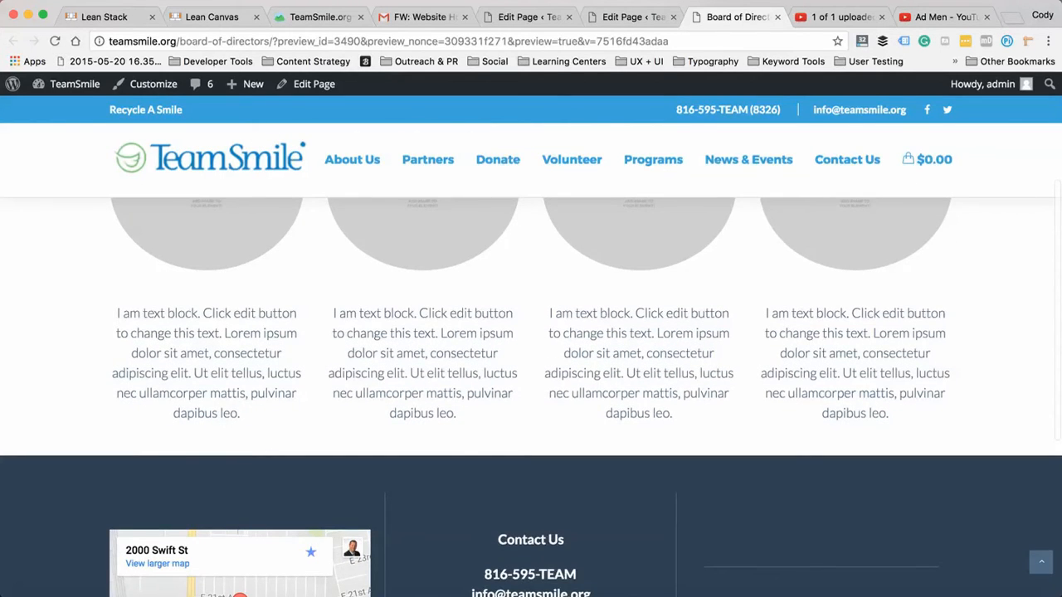
{"action": "scroll", "coordinate": [530, 332], "scroll_direction": "up", "scroll_amount": 5}
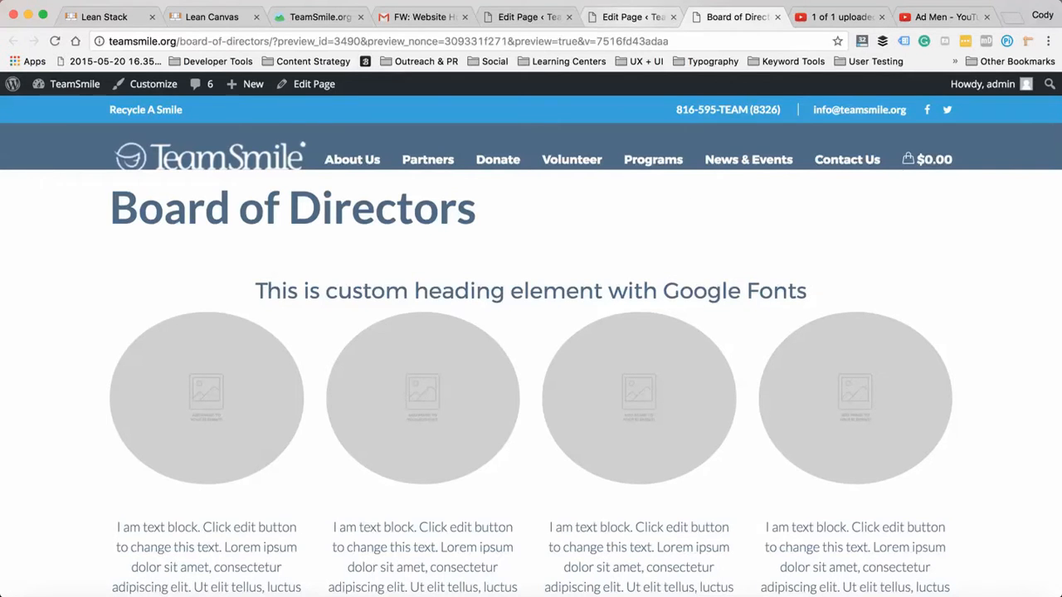
Return to the page editor and open the image selection for the first column's Single Image element.
{"action": "left_click", "coordinate": [631, 17]}
{"action": "scroll", "coordinate": [366, 379], "scroll_direction": "down", "scroll_amount": 5}
{"action": "scroll", "coordinate": [365, 379], "scroll_direction": "down", "scroll_amount": 4}
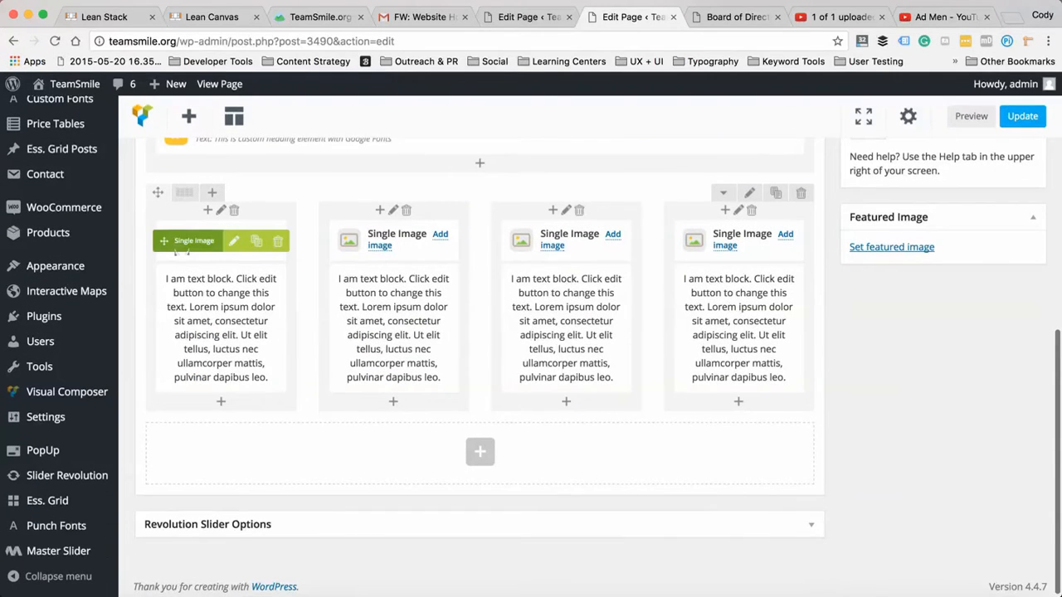
{"action": "left_click", "coordinate": [233, 241]}
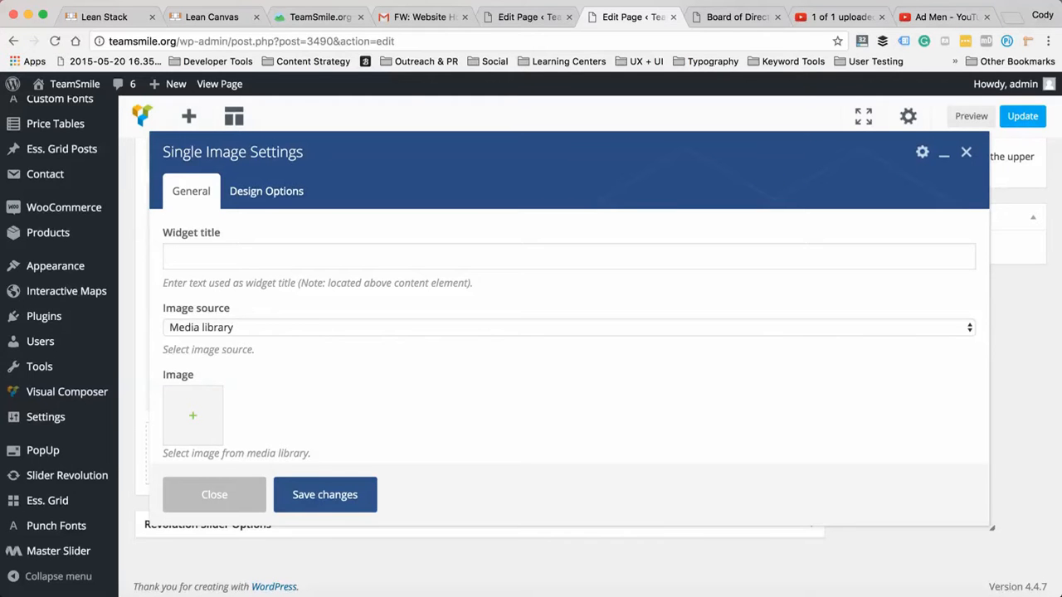
{"action": "left_click", "coordinate": [192, 415]}
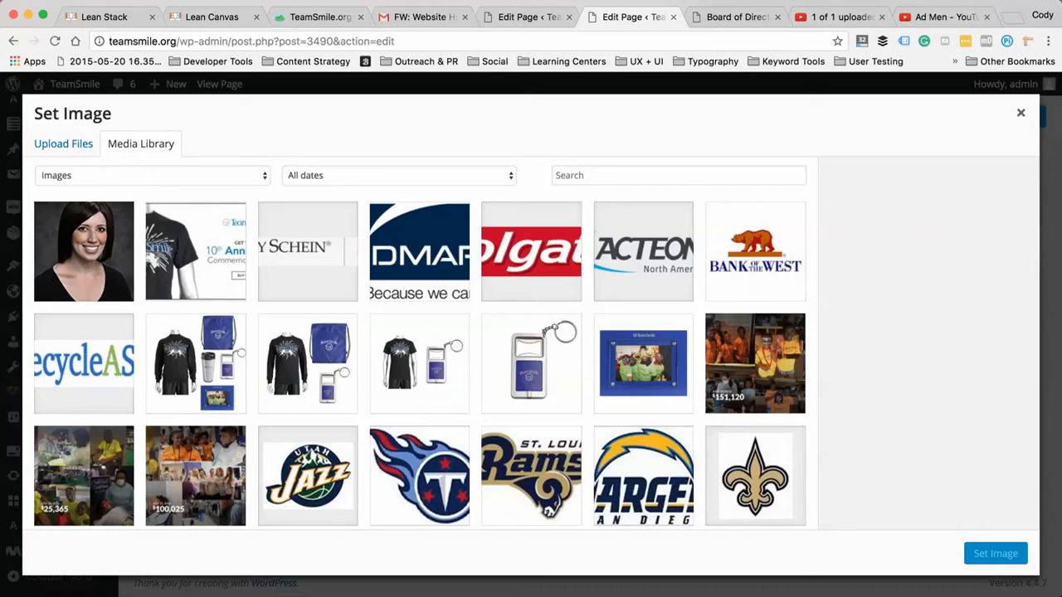
Upload the administrative assistant's portrait from client projects > Belle Rive Dental Clinic and set it as the first column's image.
{"action": "scroll", "coordinate": [425, 362], "scroll_direction": "down", "scroll_amount": 3}
{"action": "scroll", "coordinate": [424, 362], "scroll_direction": "up", "scroll_amount": 3}
{"action": "left_click", "coordinate": [63, 143]}
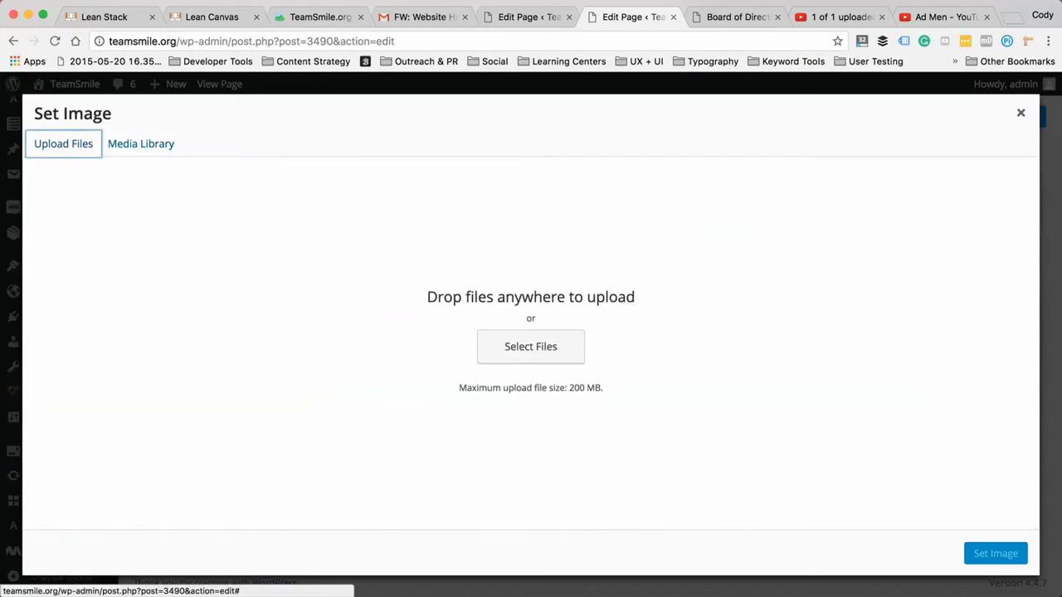
{"action": "left_click", "coordinate": [530, 346]}
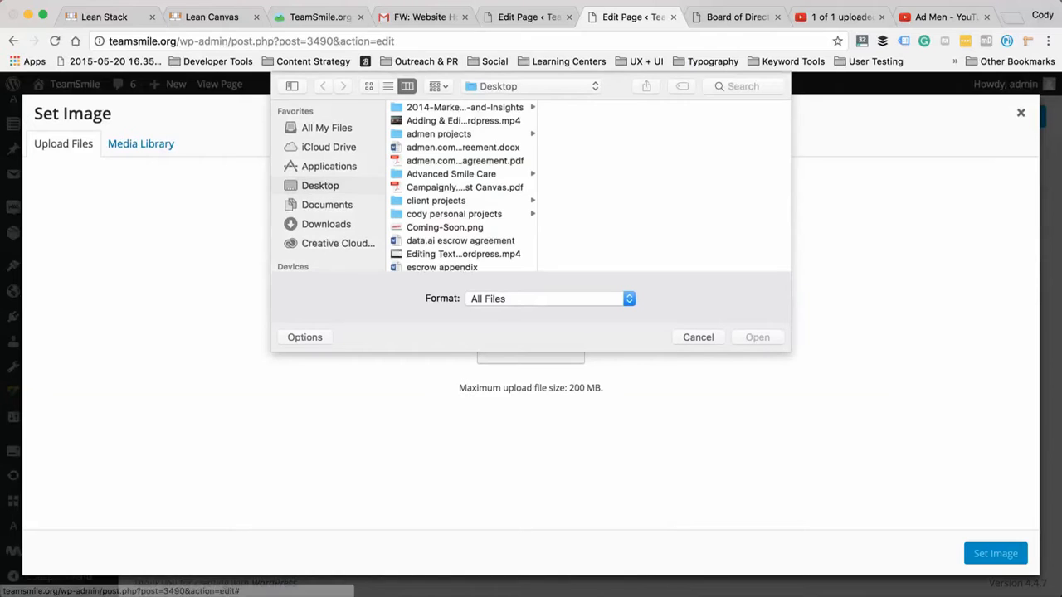
{"action": "left_click", "coordinate": [436, 201]}
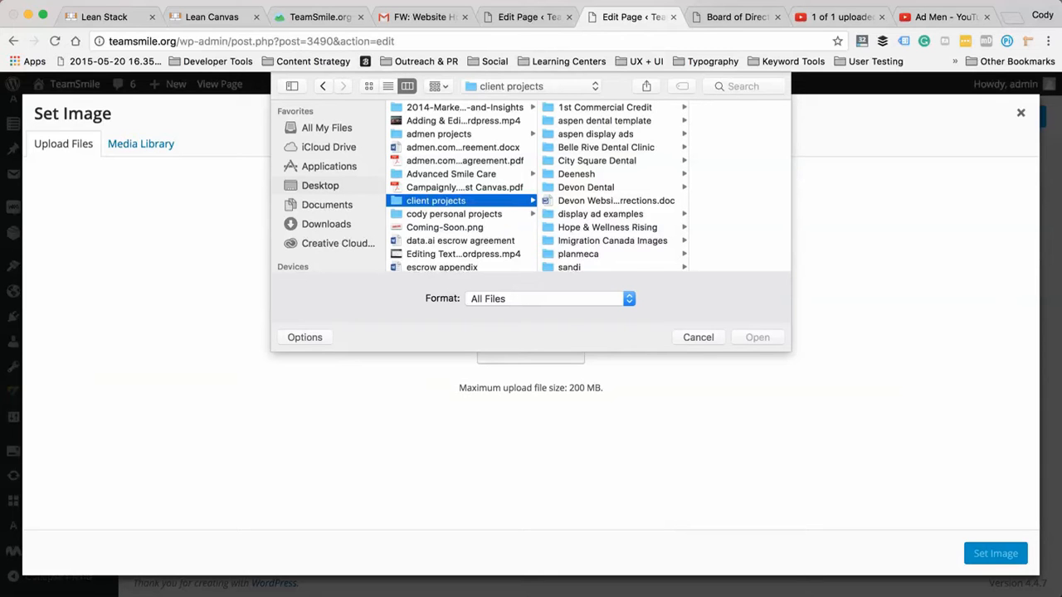
{"action": "left_click", "coordinate": [605, 148]}
{"action": "scroll", "coordinate": [715, 187], "scroll_direction": "down", "scroll_amount": 10}
{"action": "scroll", "coordinate": [715, 187], "scroll_direction": "up", "scroll_amount": 10}
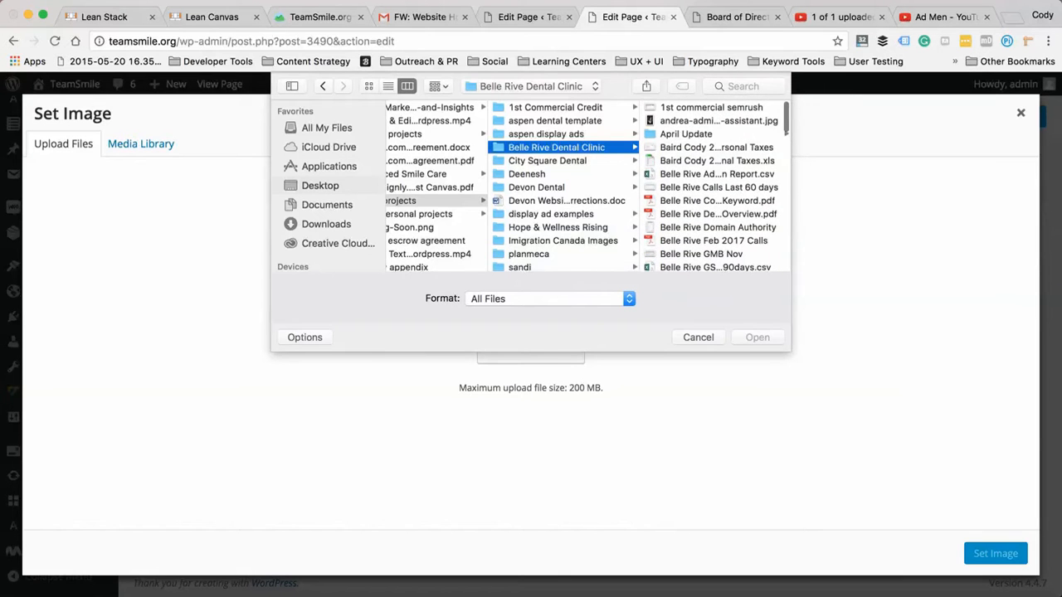
{"action": "double_click", "coordinate": [719, 121]}
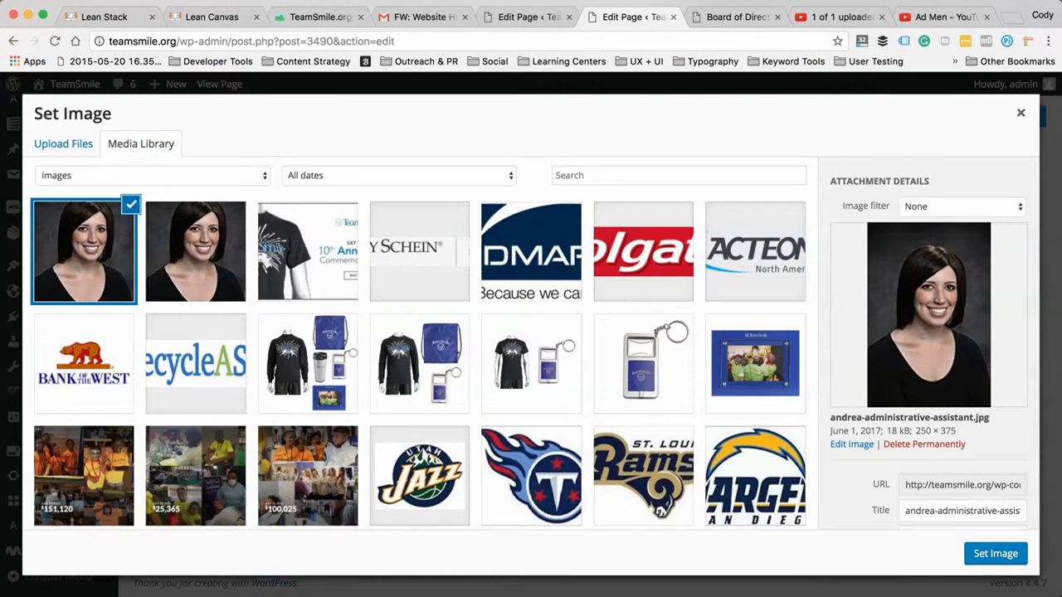
{"action": "left_click", "coordinate": [995, 553]}
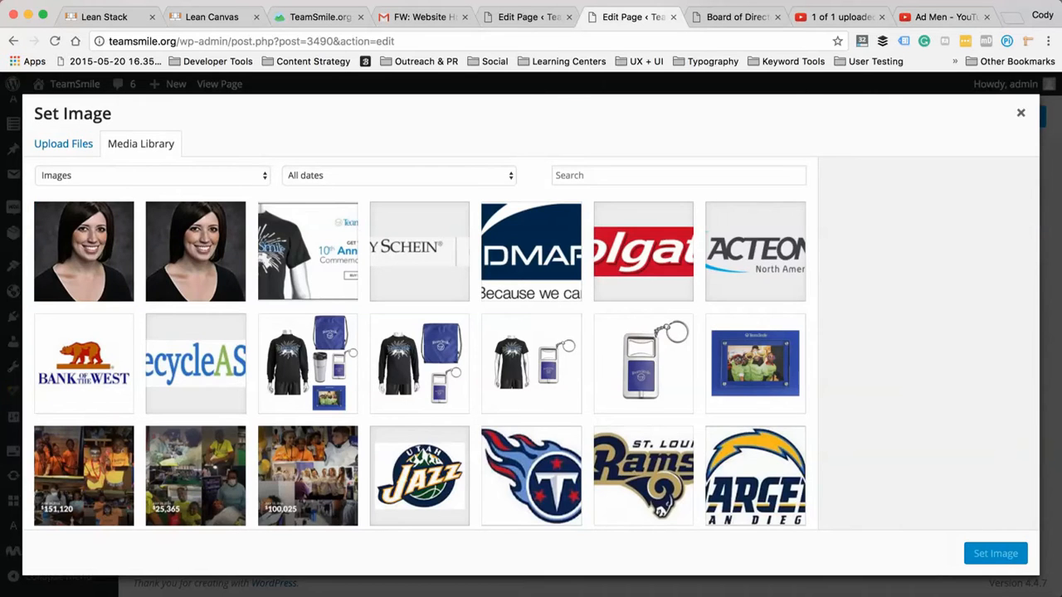
Review the first column's image size, alignment, style and animation settings and save the Single Image element.
{"action": "scroll", "coordinate": [569, 338], "scroll_direction": "down", "scroll_amount": 10}
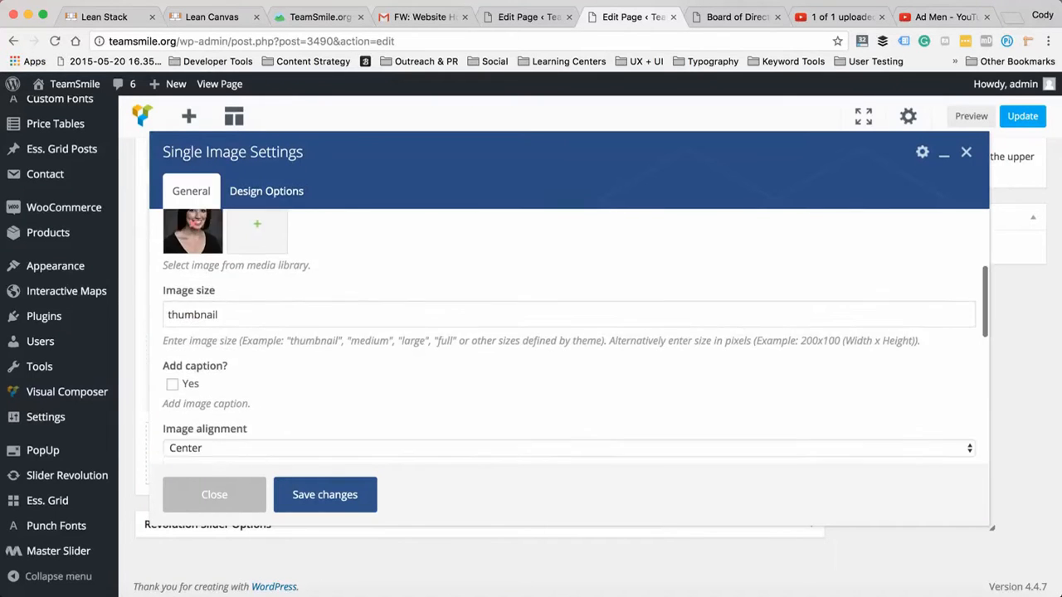
{"action": "scroll", "coordinate": [569, 338], "scroll_direction": "down", "scroll_amount": 3}
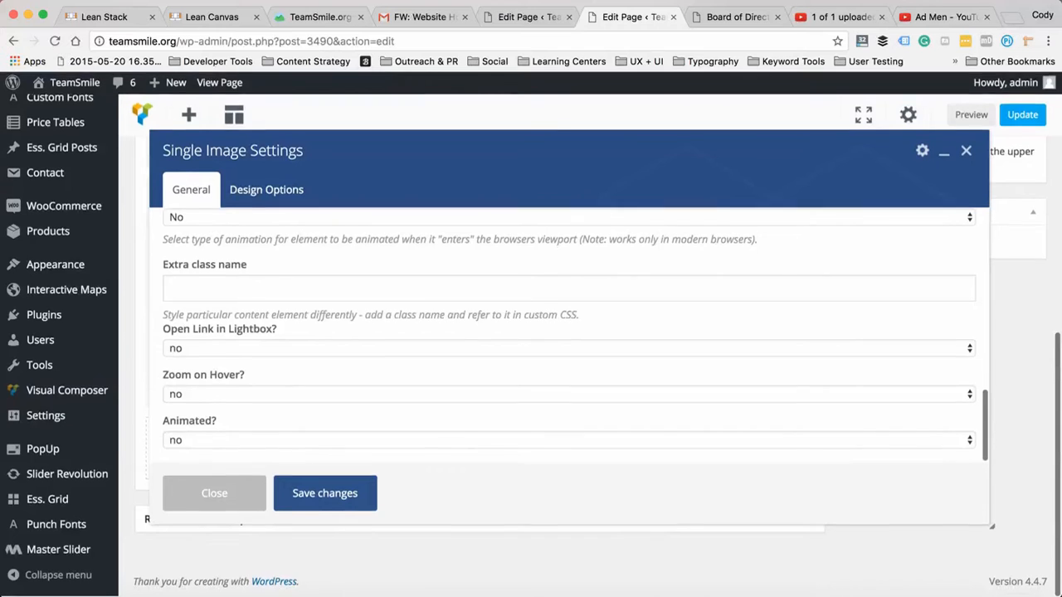
{"action": "scroll", "coordinate": [569, 338], "scroll_direction": "up", "scroll_amount": 4}
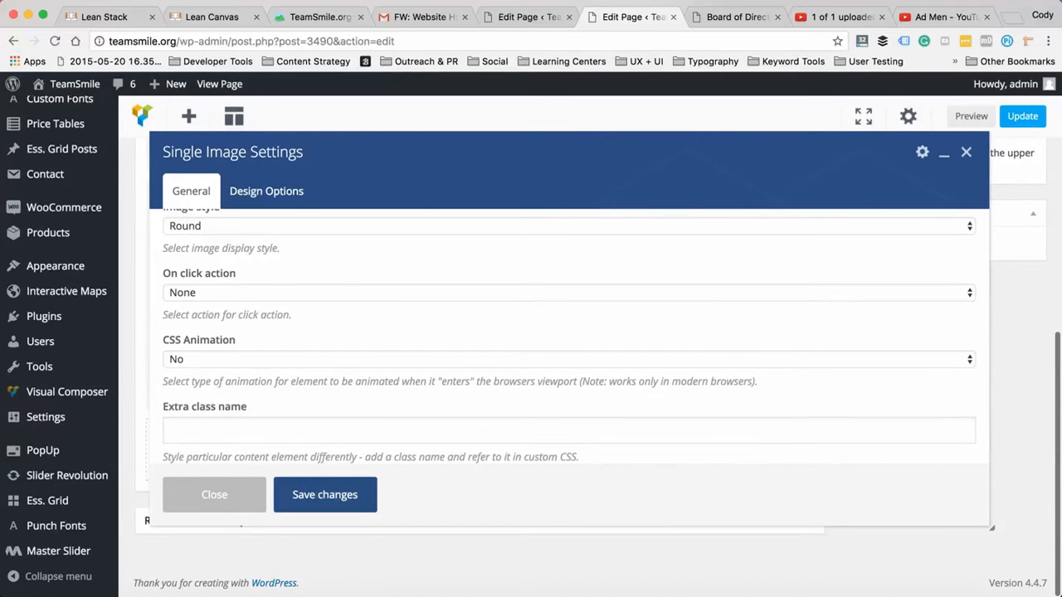
{"action": "scroll", "coordinate": [569, 338], "scroll_direction": "up", "scroll_amount": 5}
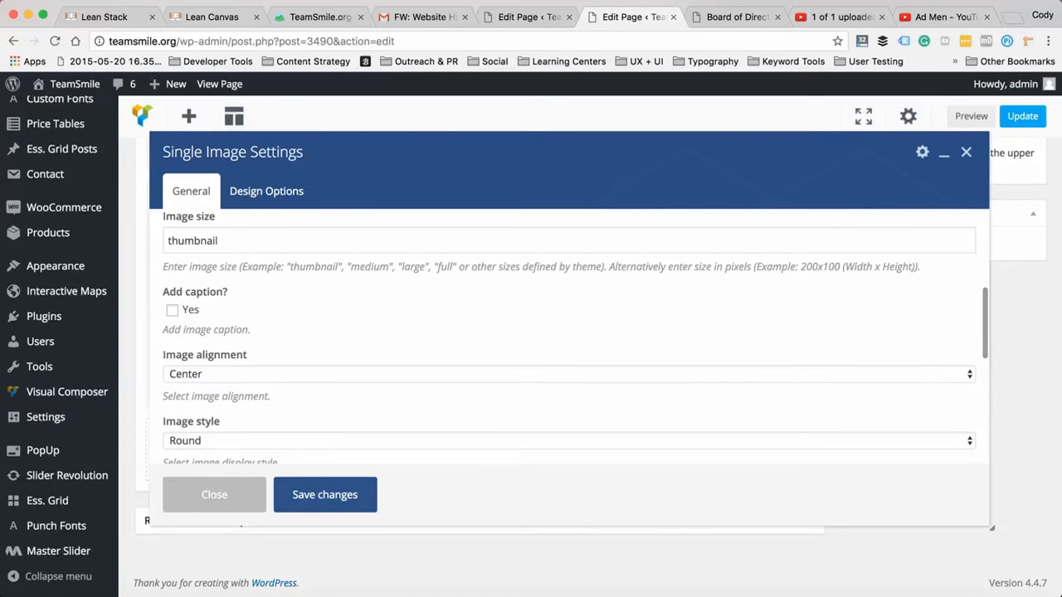
{"action": "scroll", "coordinate": [569, 339], "scroll_direction": "up", "scroll_amount": 3}
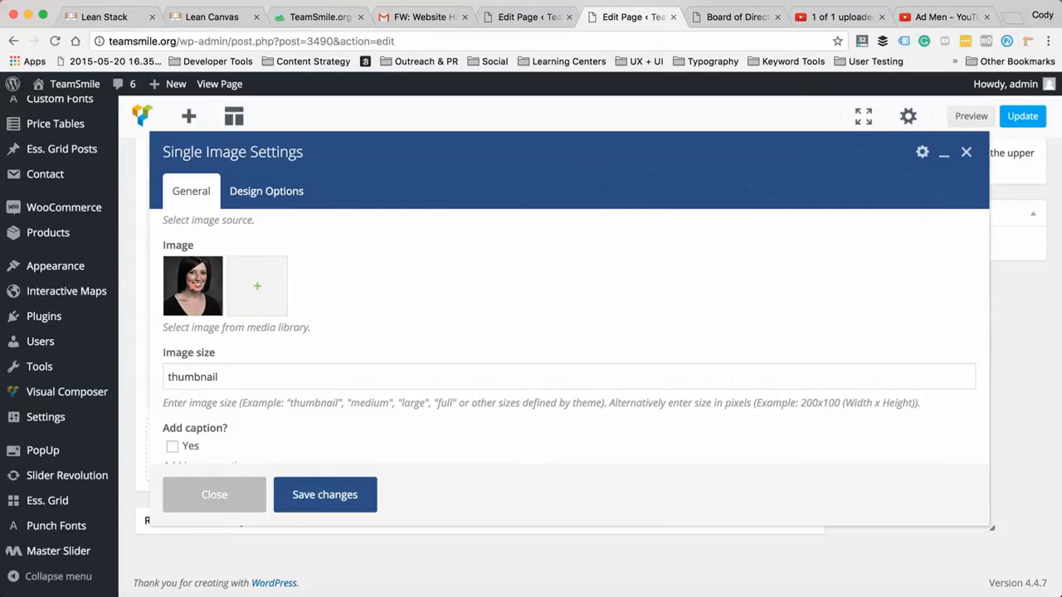
{"action": "scroll", "coordinate": [569, 339], "scroll_direction": "up", "scroll_amount": 1}
{"action": "left_click", "coordinate": [325, 495]}
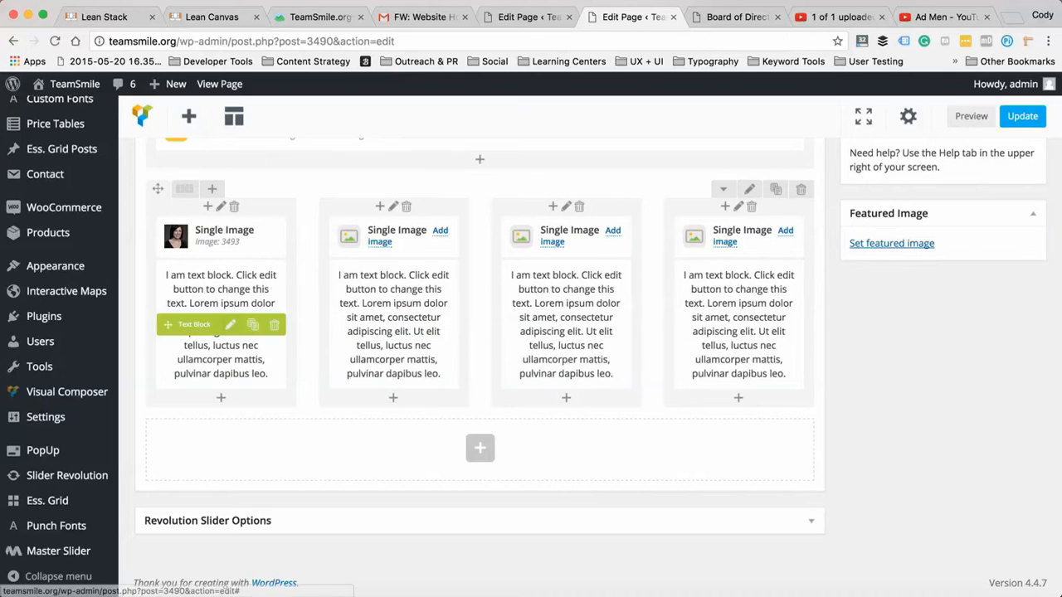
Examine the first column's text block editor and the page preview, closing the text block without editing it.
{"action": "left_click", "coordinate": [230, 324]}
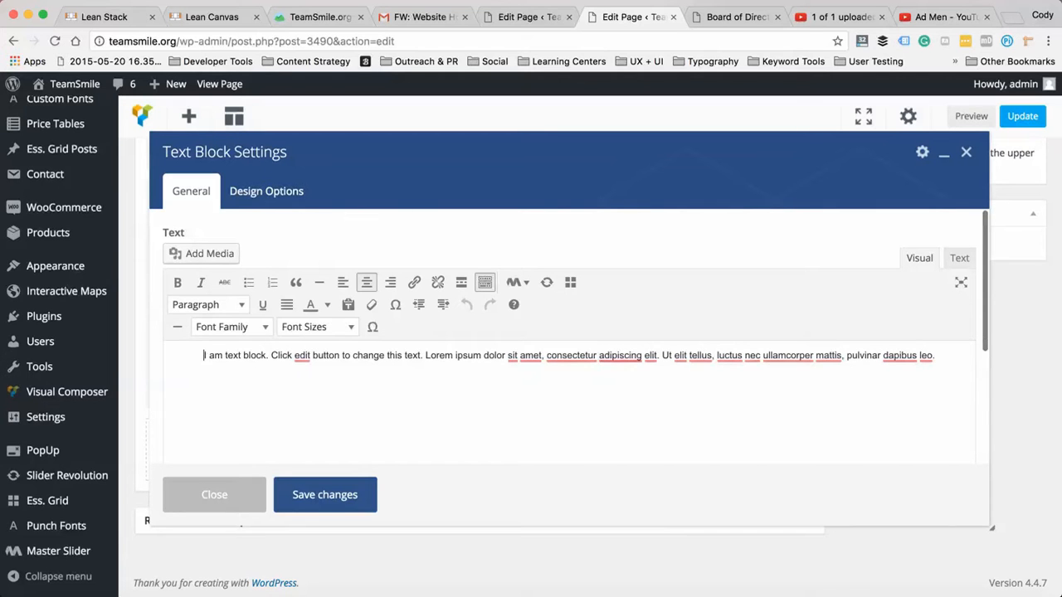
{"action": "mouse_move", "coordinate": [621, 356]}
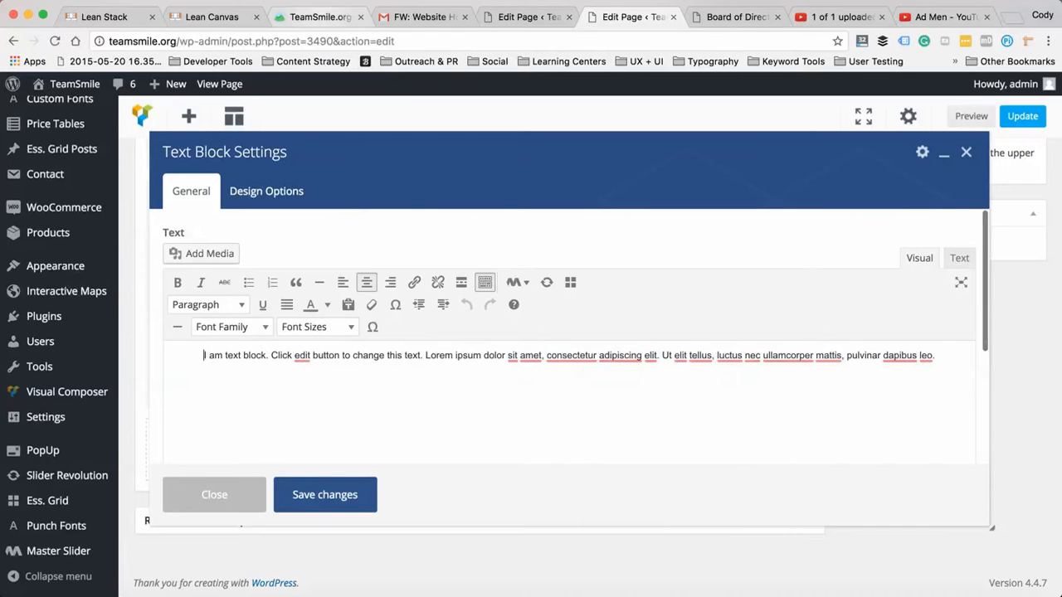
{"action": "left_click", "coordinate": [319, 16]}
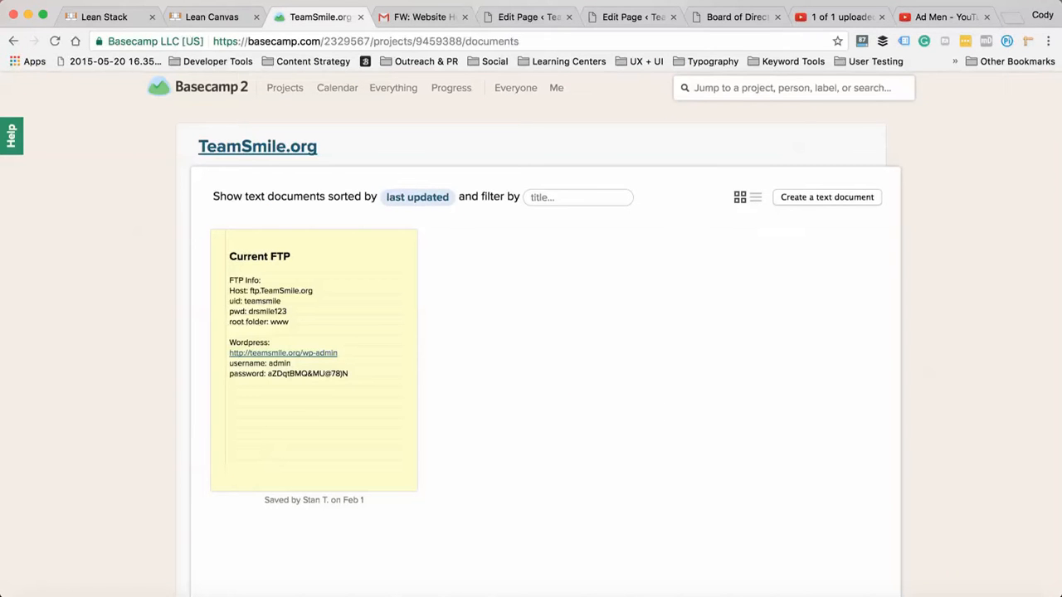
{"action": "left_click", "coordinate": [737, 17]}
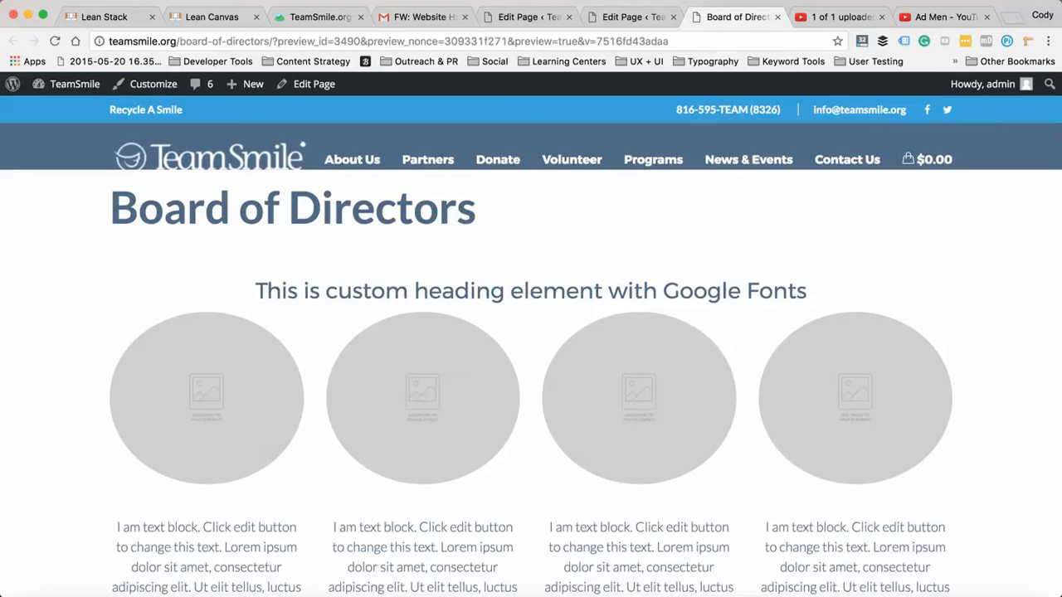
{"action": "left_click", "coordinate": [630, 17]}
{"action": "left_click", "coordinate": [214, 494]}
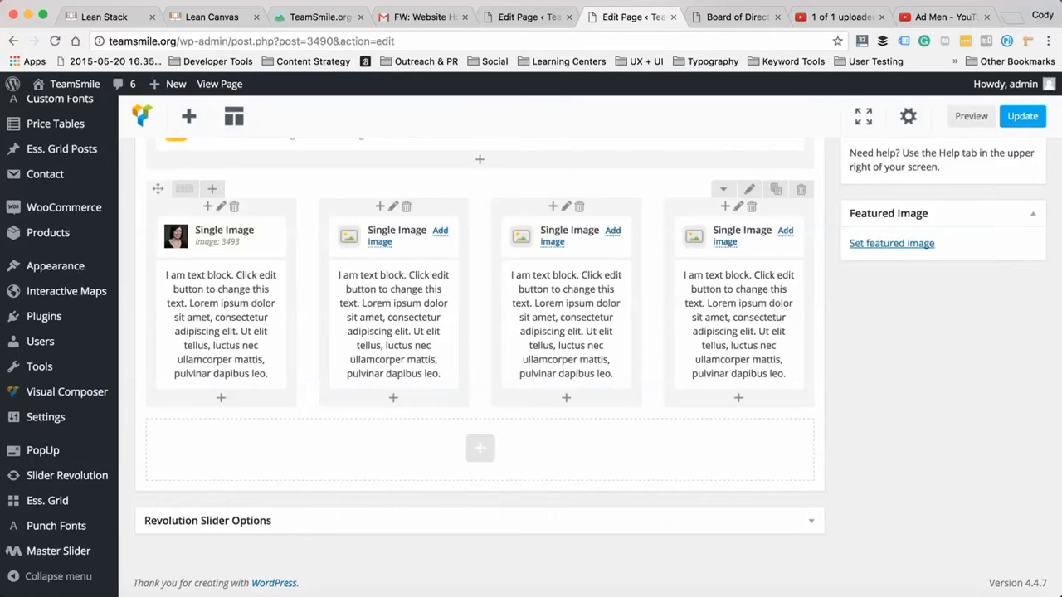
Upload a doctor's portrait from the Belle Rive Dental Clinic folder into the second column's Single Image element and save it.
{"action": "left_click", "coordinate": [406, 237]}
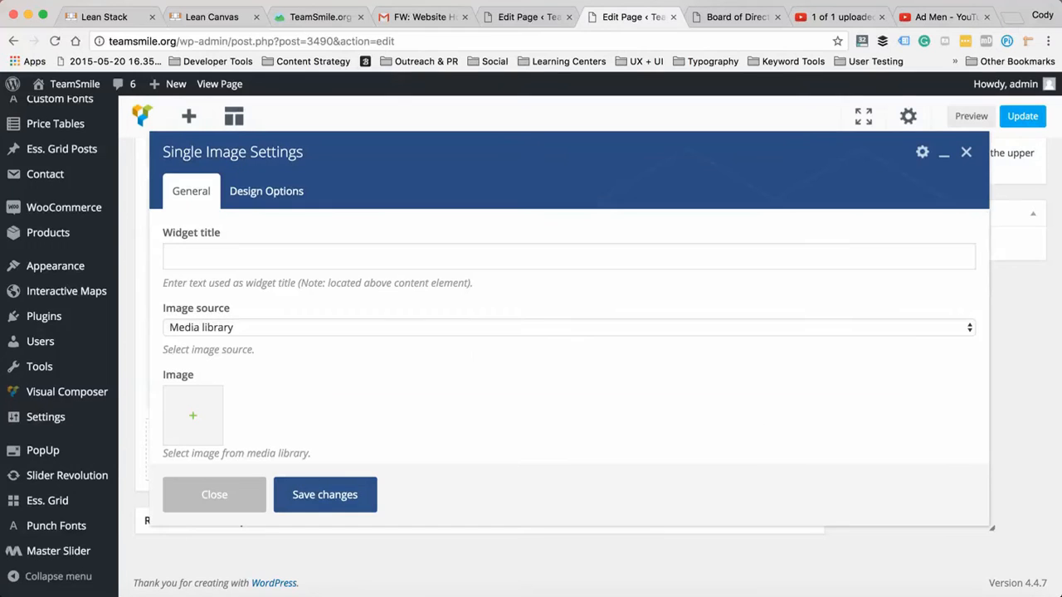
{"action": "left_click", "coordinate": [193, 415]}
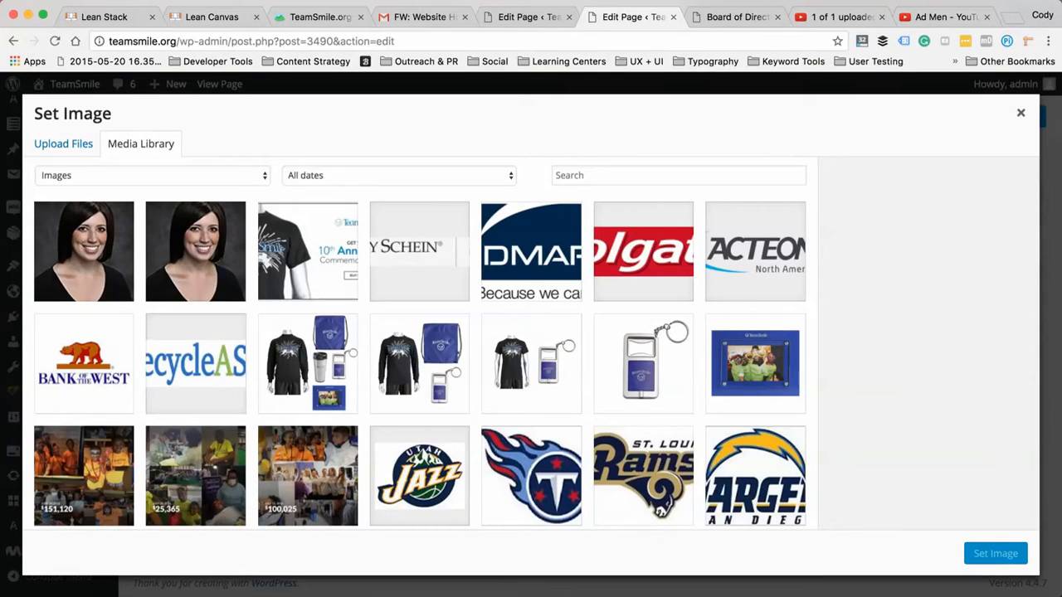
{"action": "left_click", "coordinate": [63, 144]}
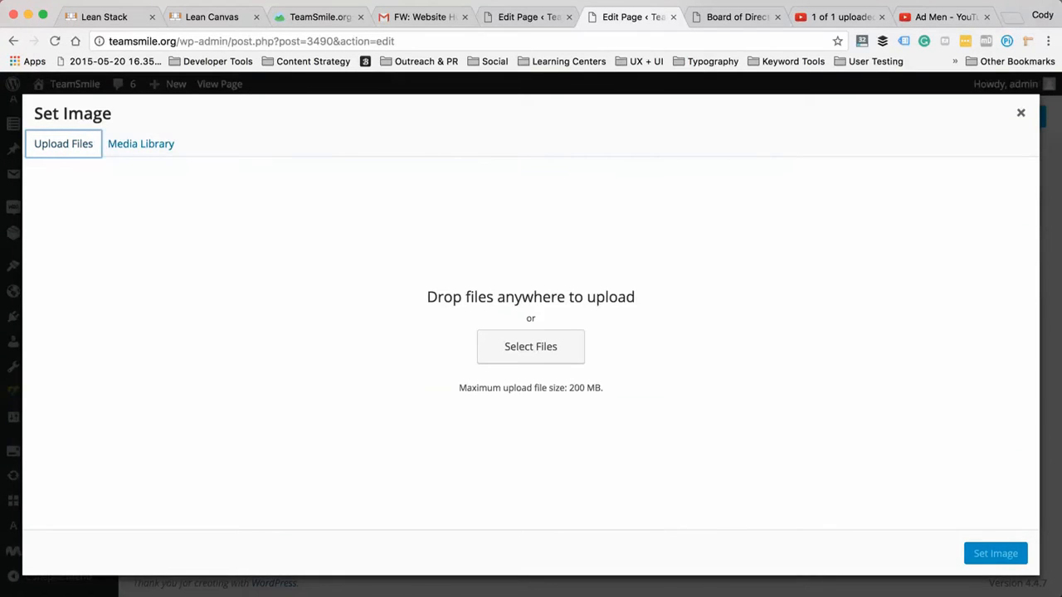
{"action": "left_click", "coordinate": [530, 346]}
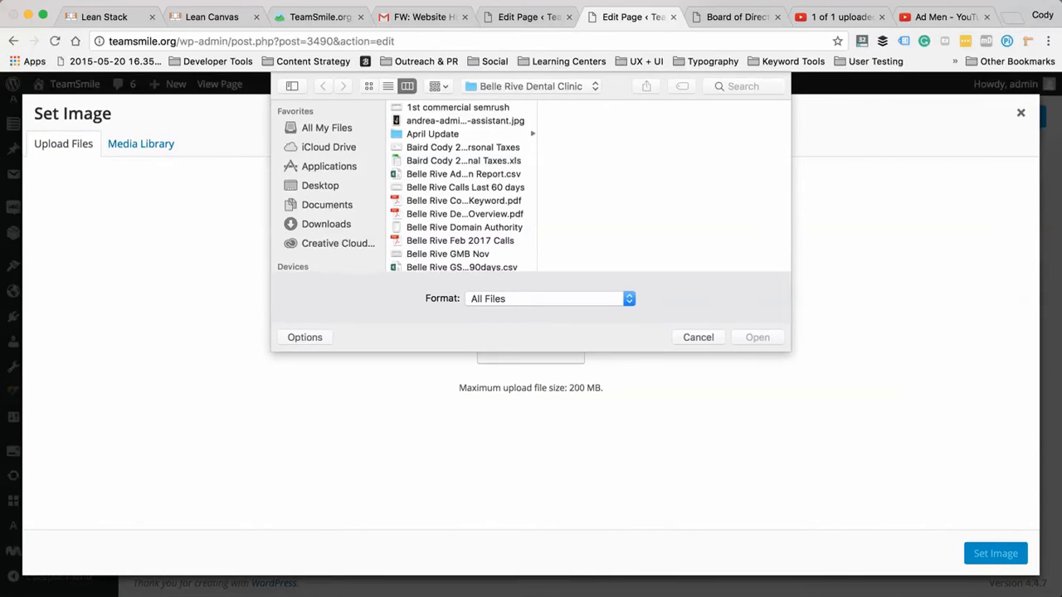
{"action": "scroll", "coordinate": [463, 186], "scroll_direction": "down", "scroll_amount": 10}
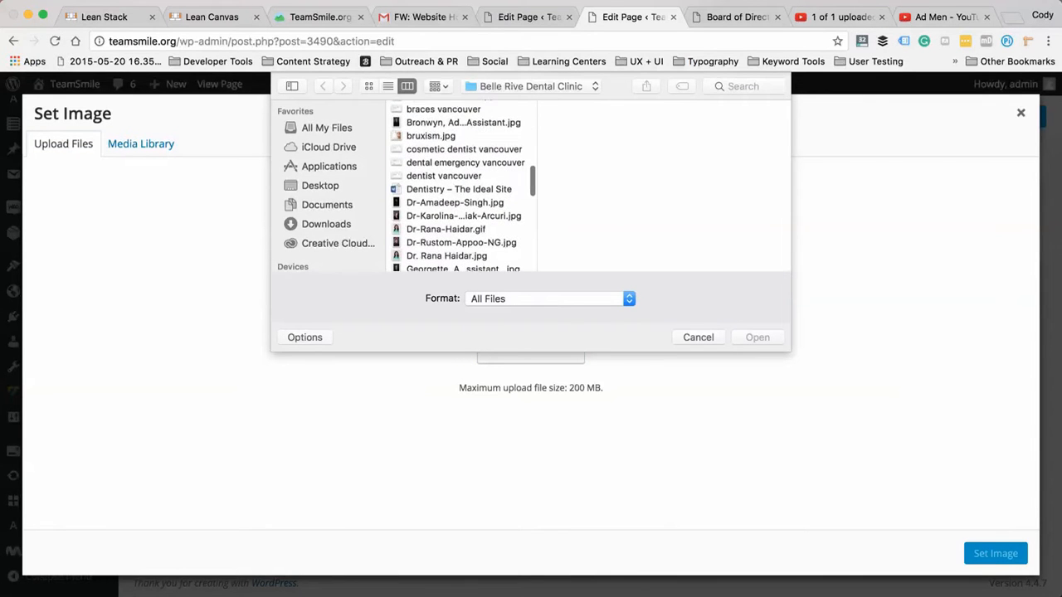
{"action": "scroll", "coordinate": [462, 185], "scroll_direction": "down", "scroll_amount": 2}
{"action": "double_click", "coordinate": [455, 178]}
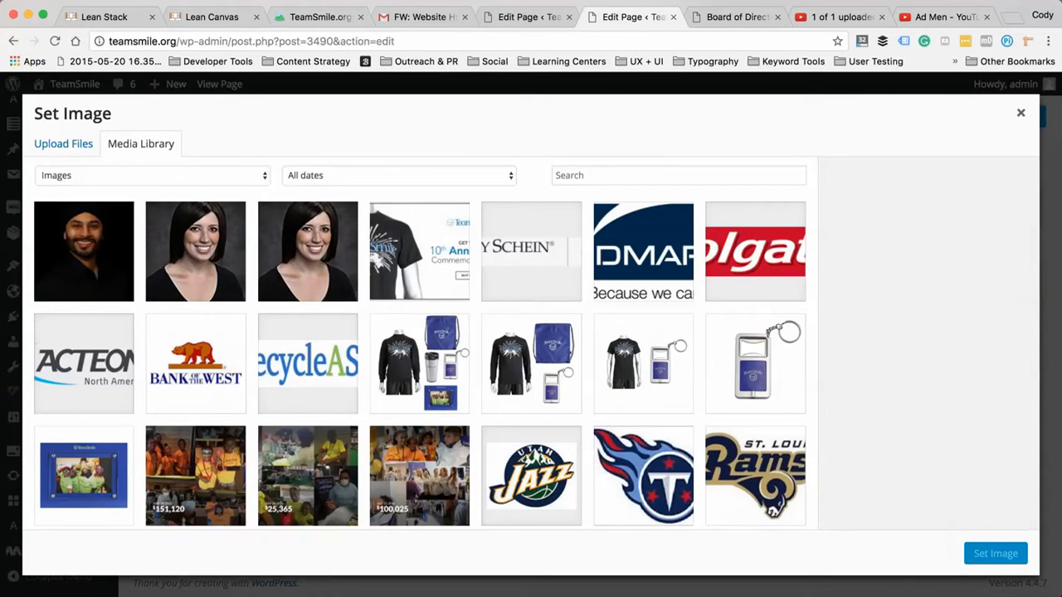
{"action": "left_click", "coordinate": [991, 553]}
{"action": "left_click", "coordinate": [325, 494]}
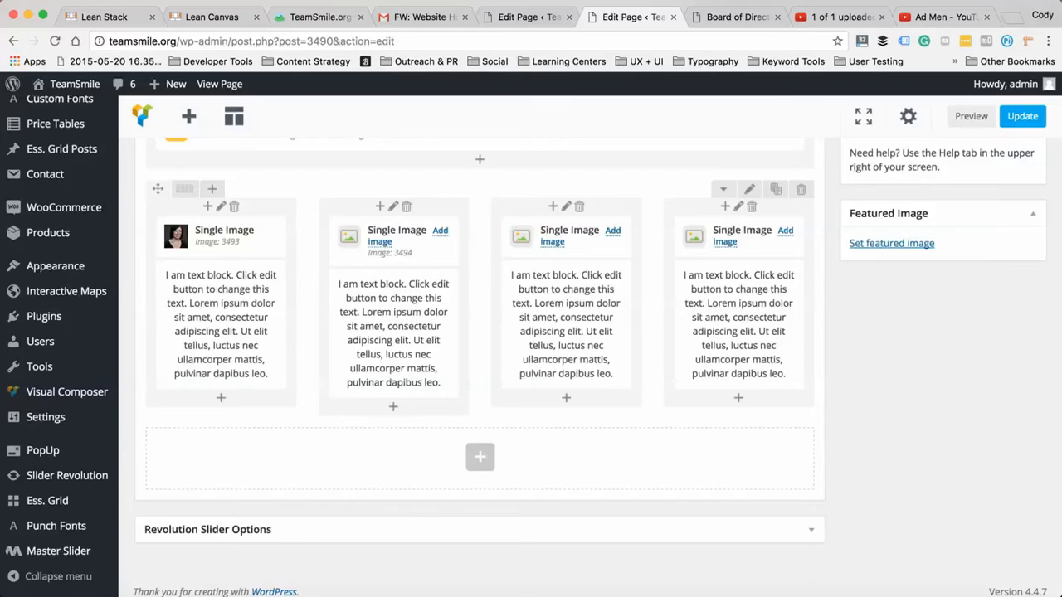
Upload the RDA II staff portrait from the Belle Rive Dental Clinic folder into the third column's Single Image element and save it.
{"action": "left_click", "coordinate": [579, 238]}
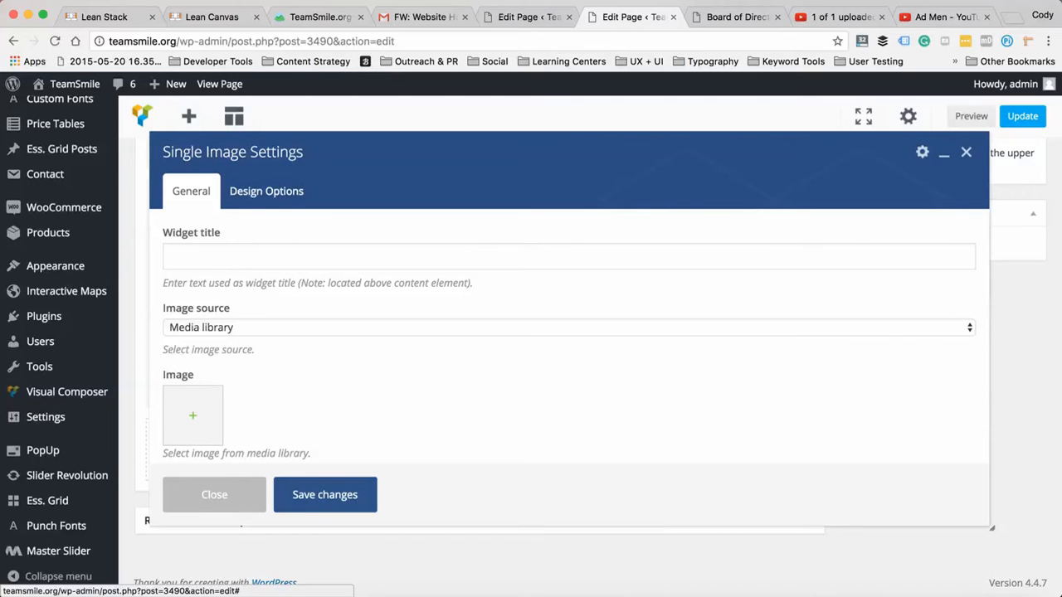
{"action": "left_click", "coordinate": [192, 415]}
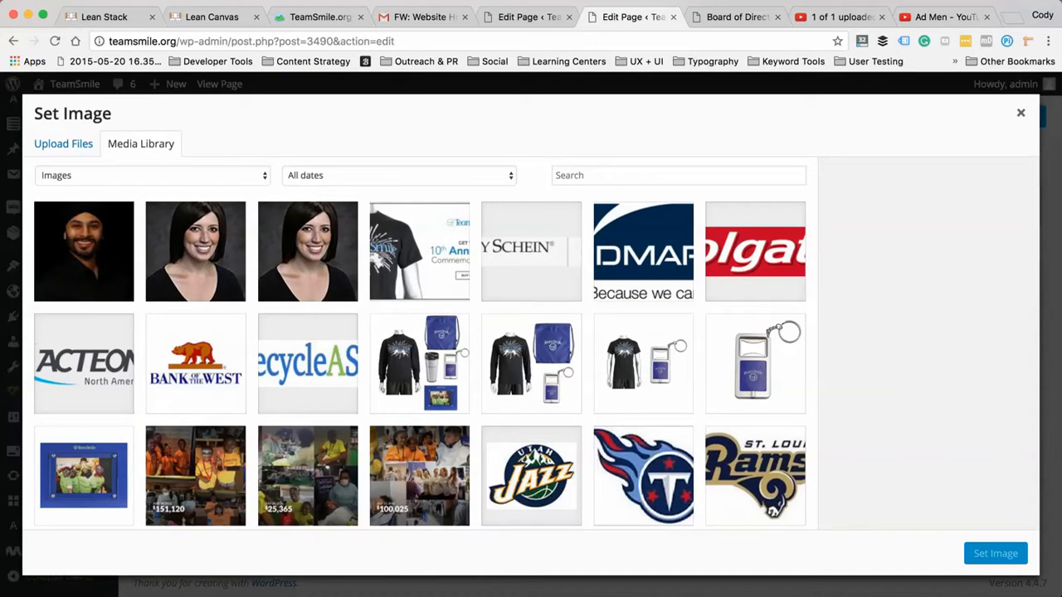
{"action": "left_click", "coordinate": [64, 145]}
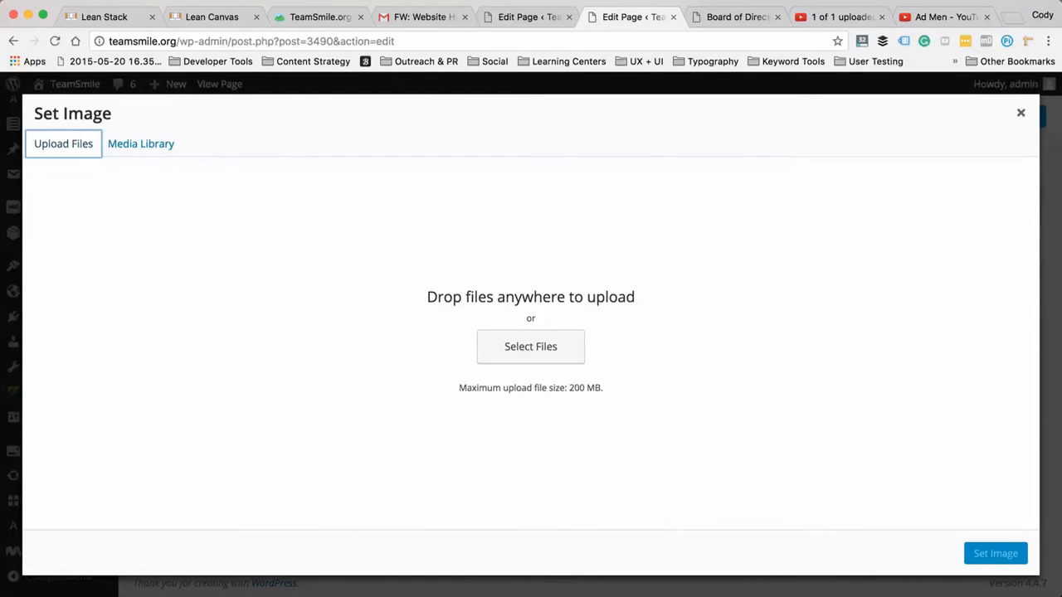
{"action": "left_click", "coordinate": [531, 347]}
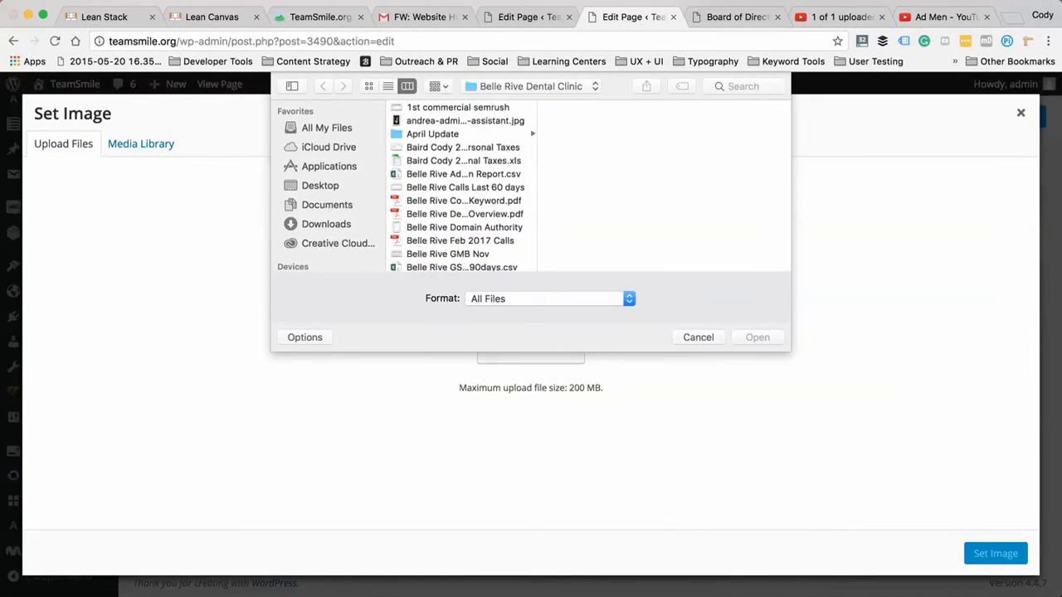
{"action": "scroll", "coordinate": [462, 186], "scroll_direction": "down", "scroll_amount": 10}
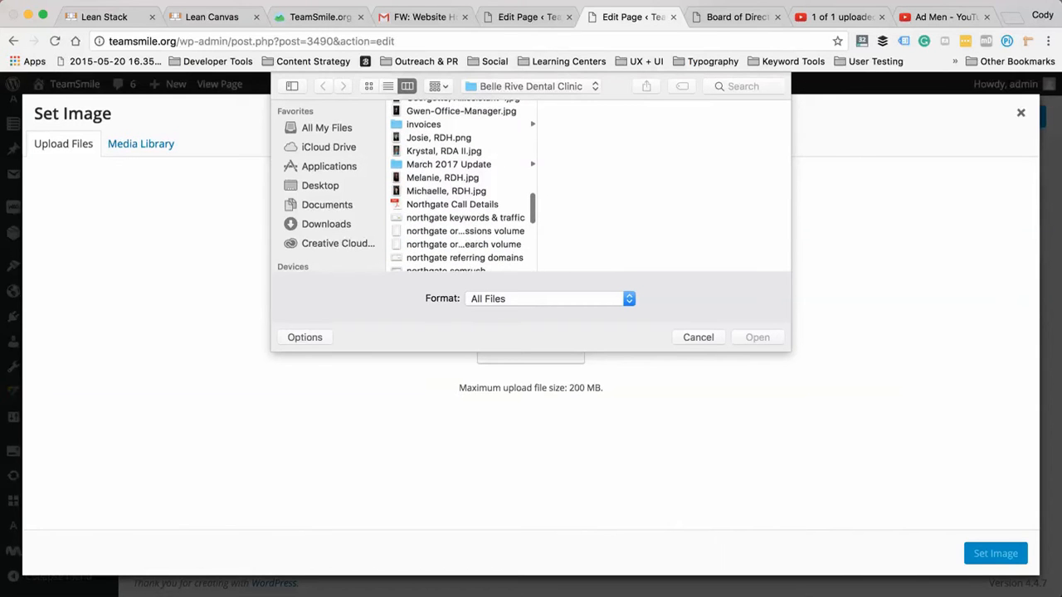
{"action": "left_click", "coordinate": [444, 151]}
{"action": "key", "text": "Return"}
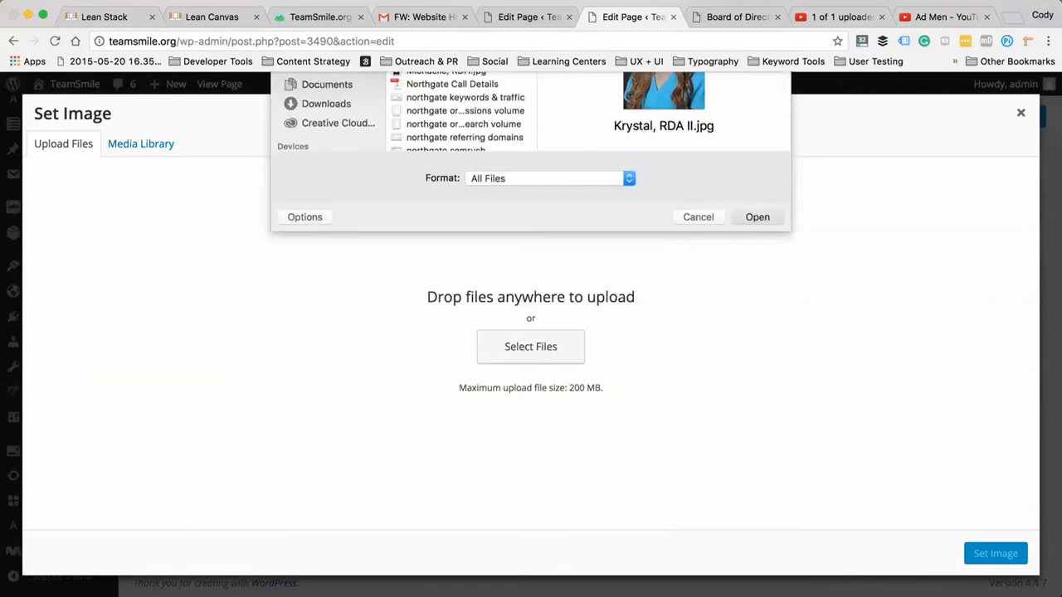
{"action": "left_click", "coordinate": [995, 553]}
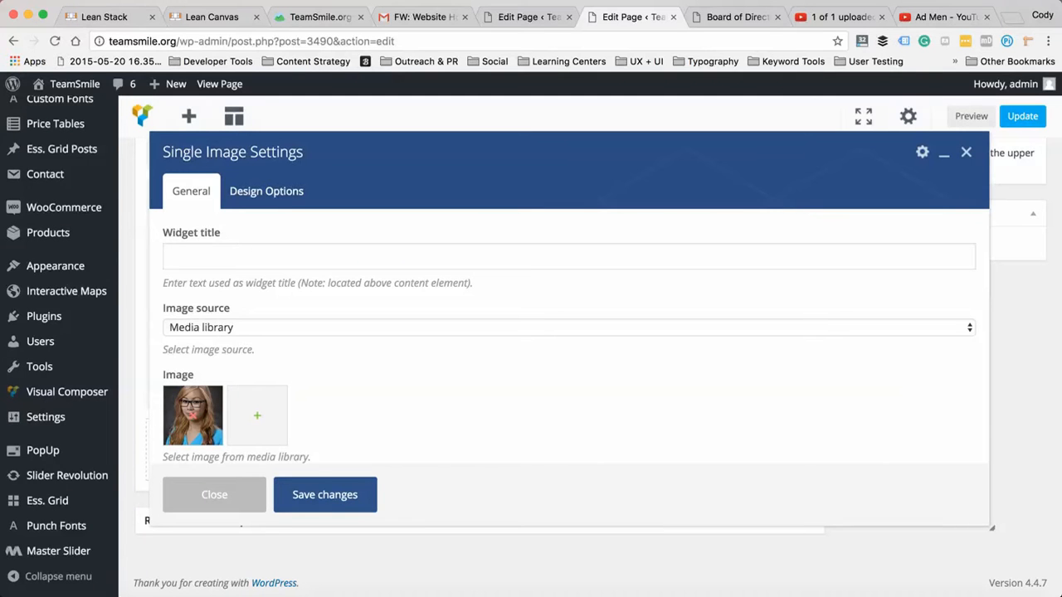
{"action": "left_click", "coordinate": [324, 494]}
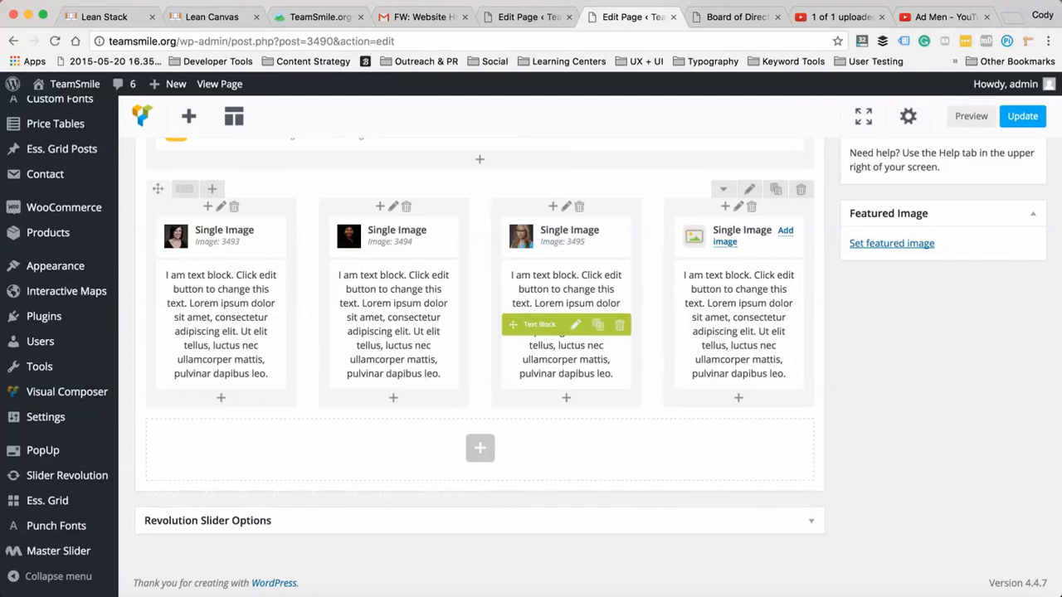
Check the heading and image rows in the layout and update the Board of Directors page.
{"action": "scroll", "coordinate": [566, 332], "scroll_direction": "up", "scroll_amount": 5}
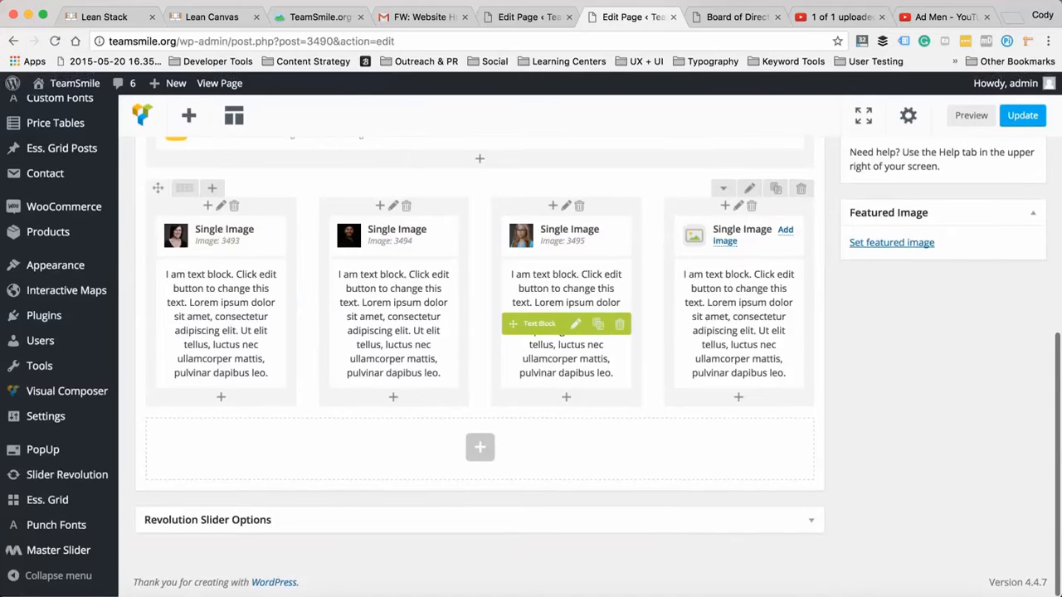
{"action": "scroll", "coordinate": [565, 382], "scroll_direction": "up", "scroll_amount": 3}
{"action": "scroll", "coordinate": [566, 382], "scroll_direction": "down", "scroll_amount": 4}
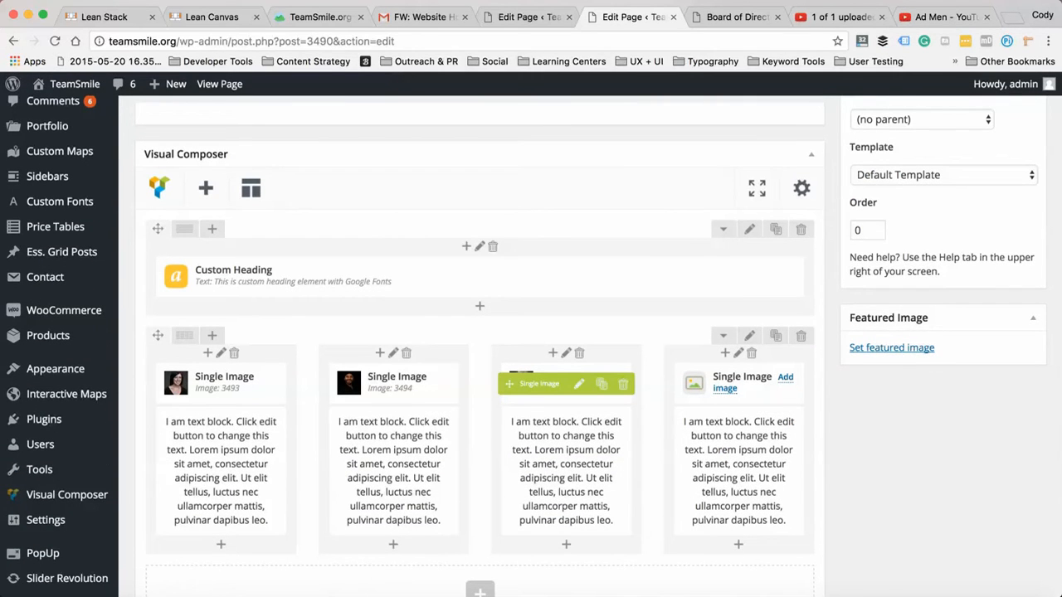
{"action": "scroll", "coordinate": [480, 332], "scroll_direction": "up", "scroll_amount": 5}
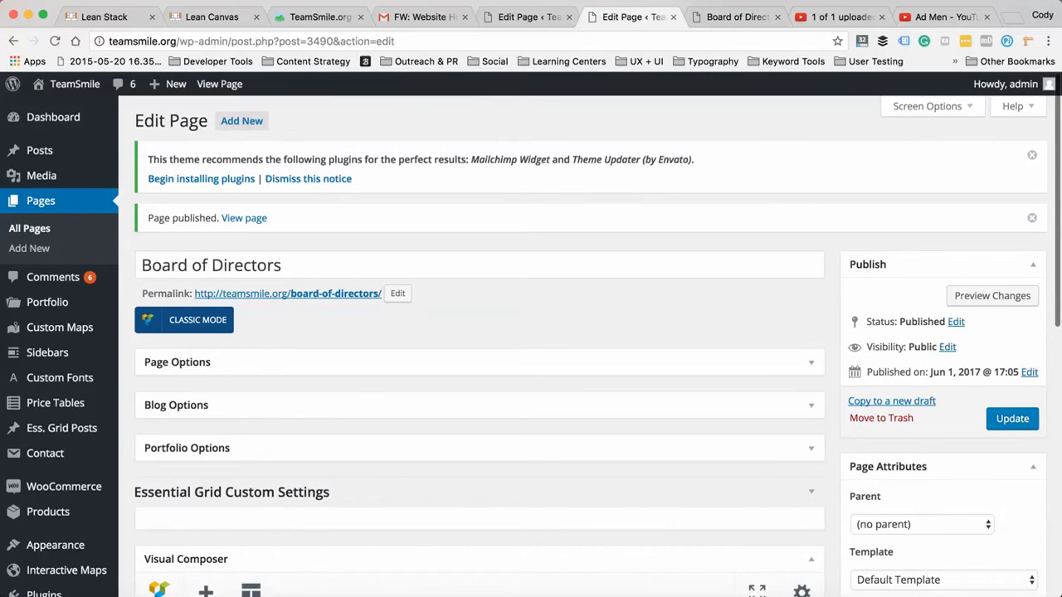
{"action": "left_click", "coordinate": [1012, 418]}
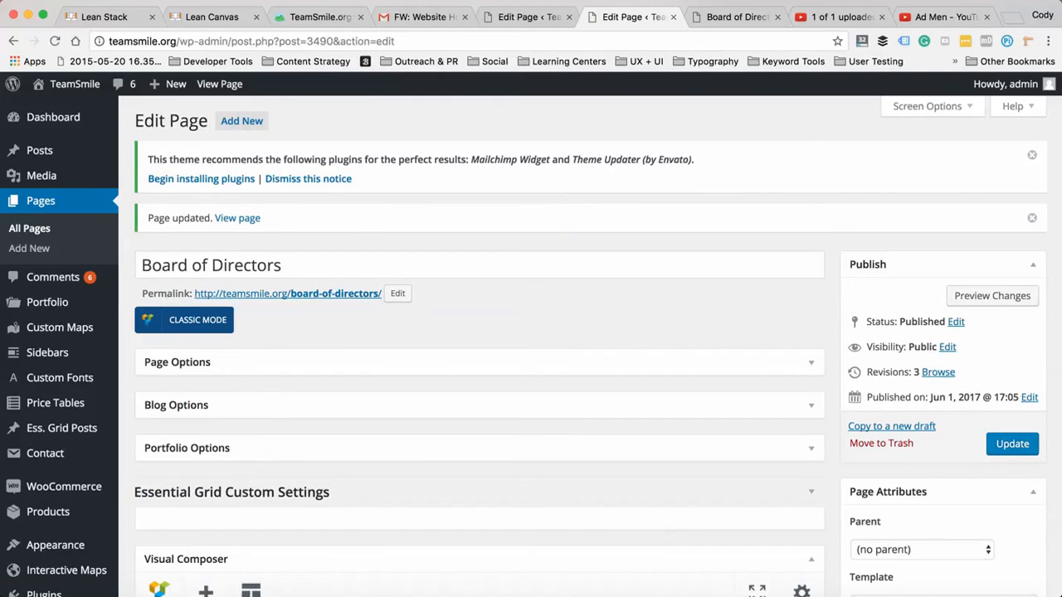
Preview the updated page and check the portraits and text blocks in its four columns.
{"action": "left_click", "coordinate": [992, 295]}
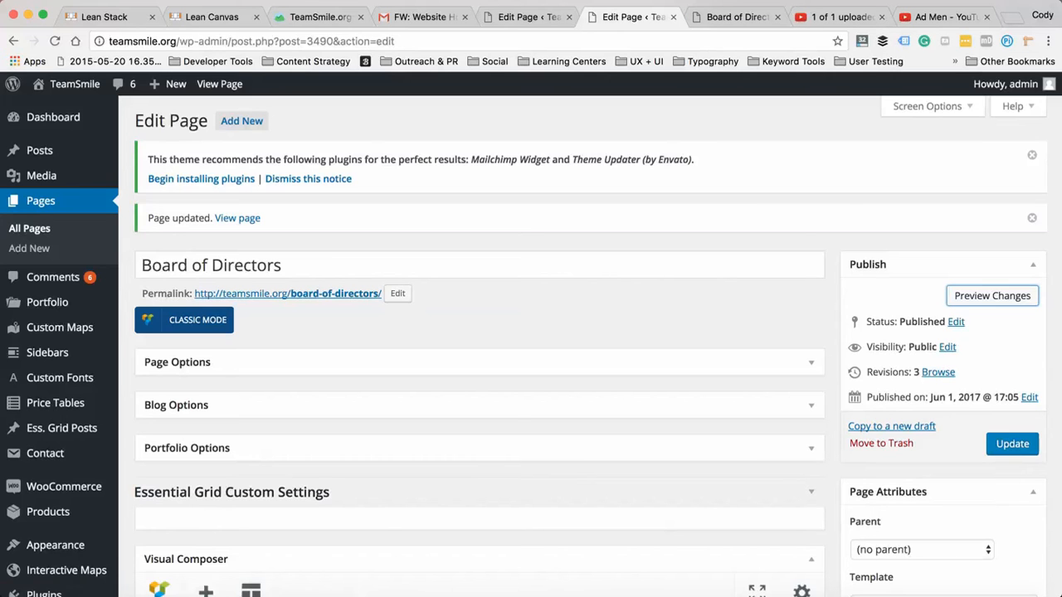
{"action": "left_click", "coordinate": [730, 17]}
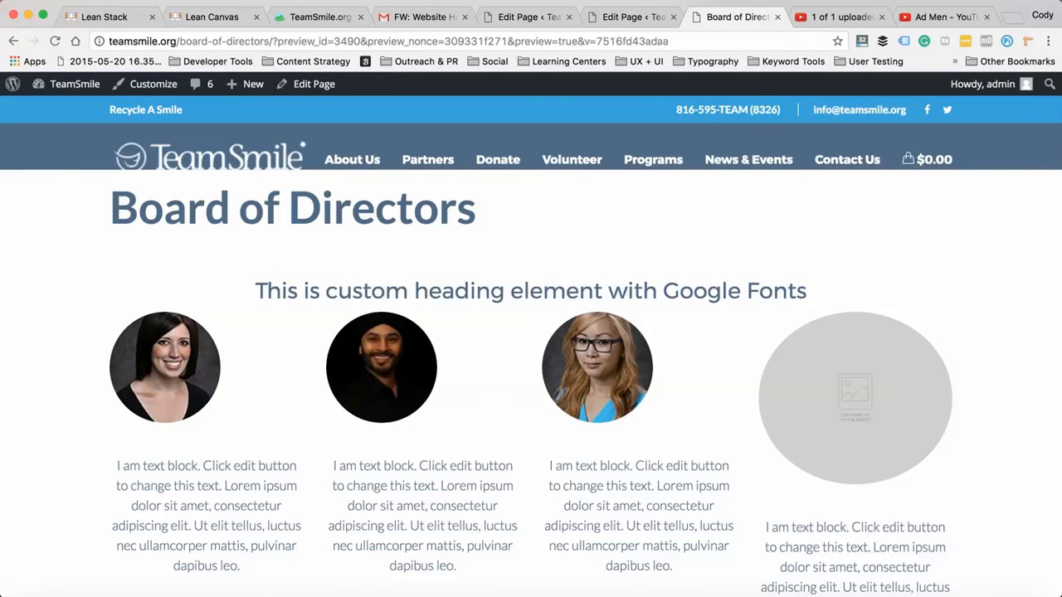
{"action": "scroll", "coordinate": [531, 365], "scroll_direction": "down", "scroll_amount": 2}
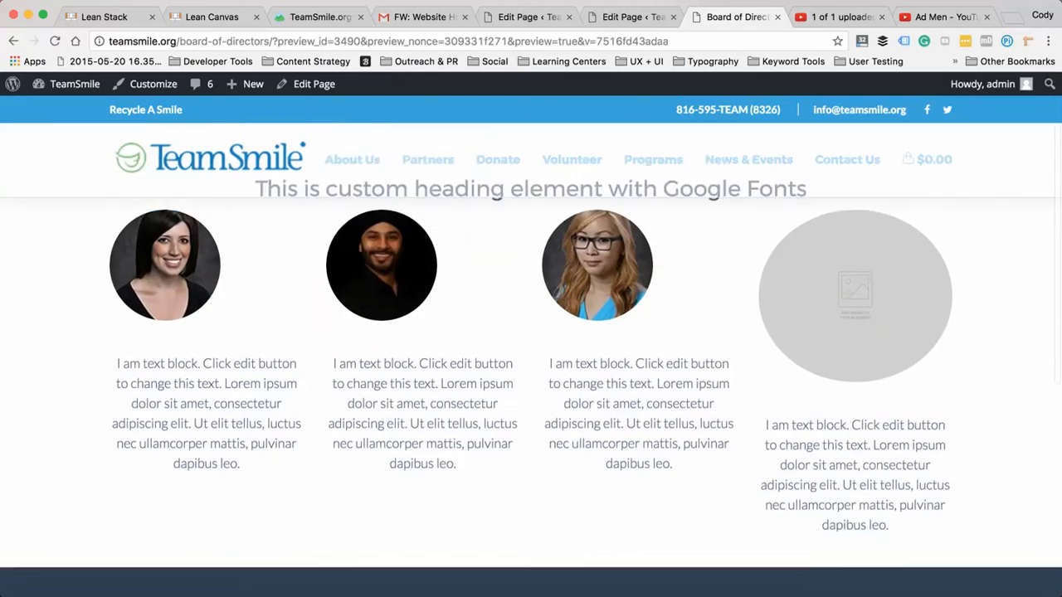
{"action": "scroll", "coordinate": [531, 365], "scroll_direction": "up", "scroll_amount": 2}
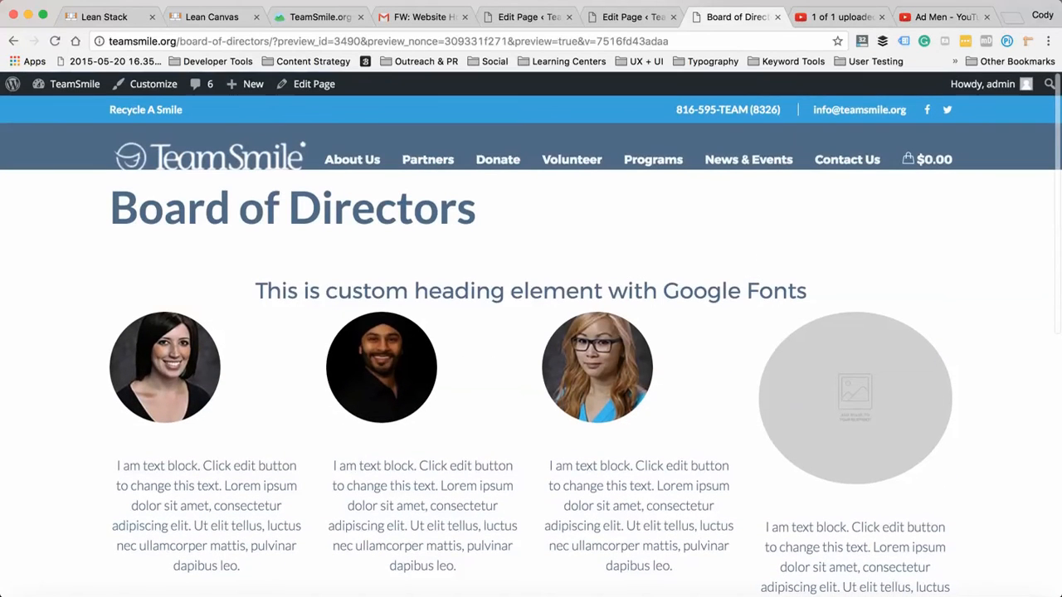